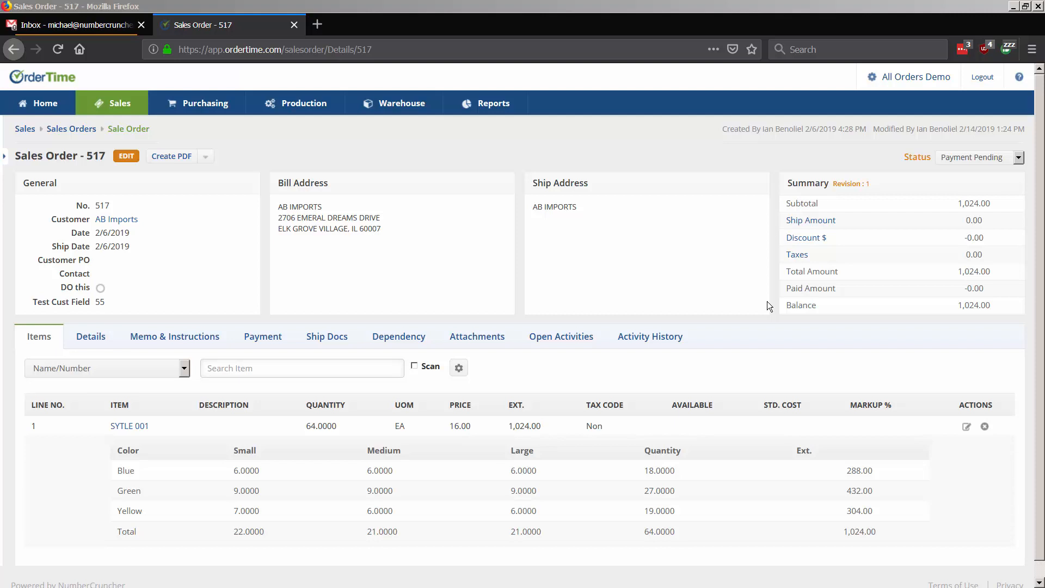
Step: Leave Sales Order 517 through the All Orders Demo gear link to reach the Admin page
click(908, 76)
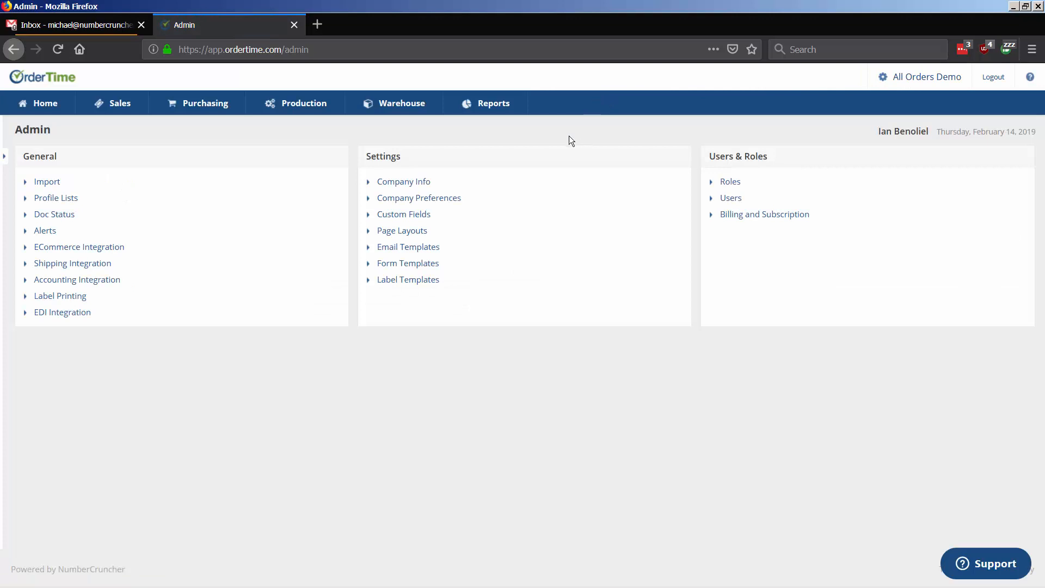
Step: Save Company Preferences > Payments with 'Send Payment Request' enabled, then go back to Admin > Profile Lists
click(416, 200)
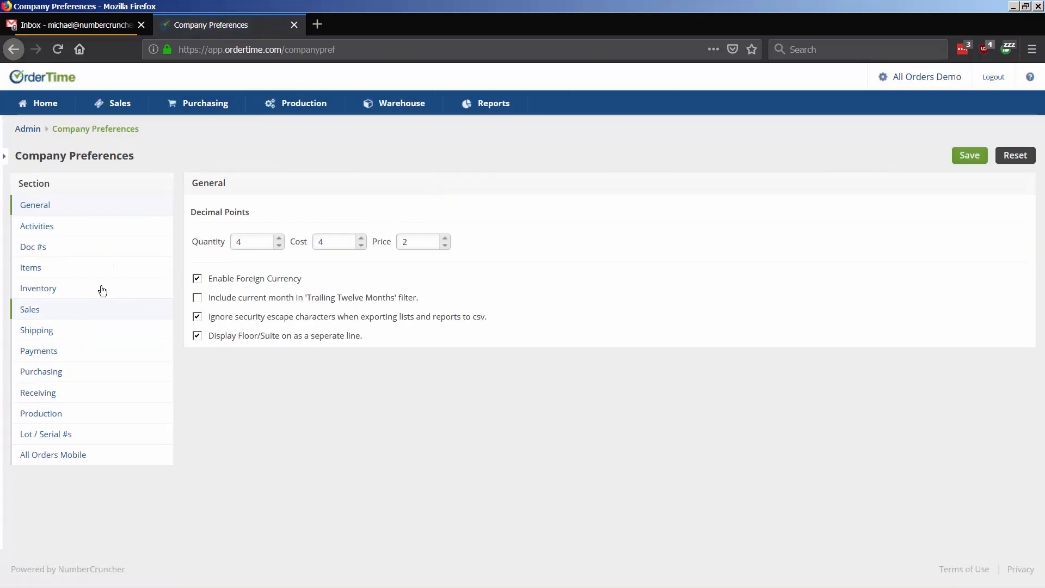
click(43, 354)
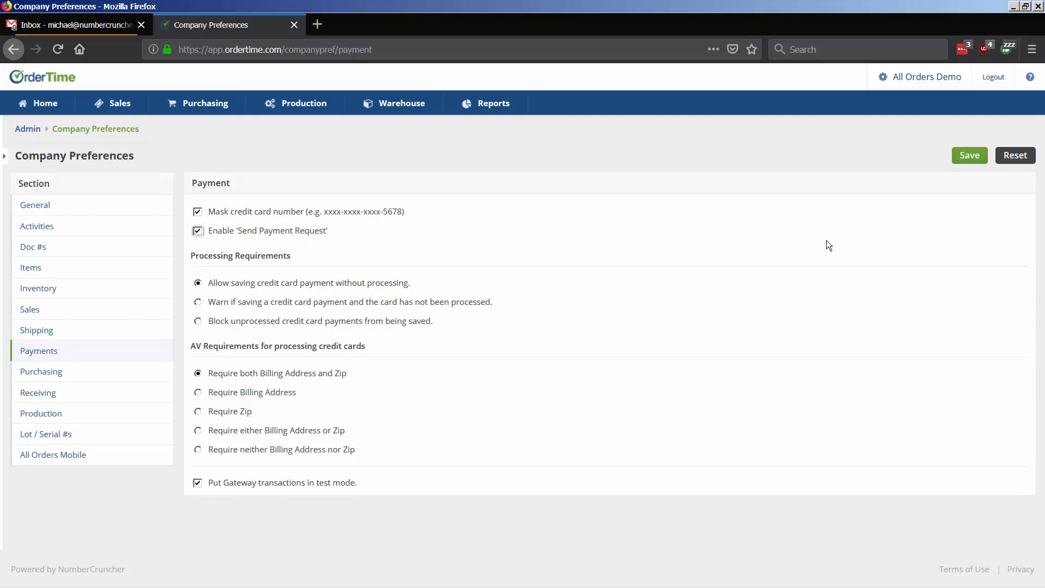
click(962, 157)
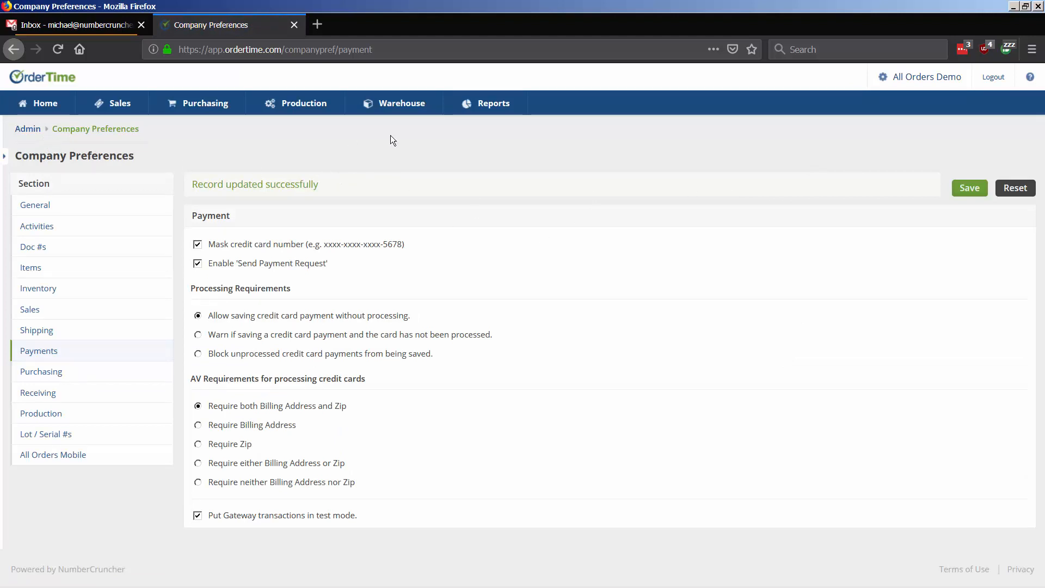
click(935, 79)
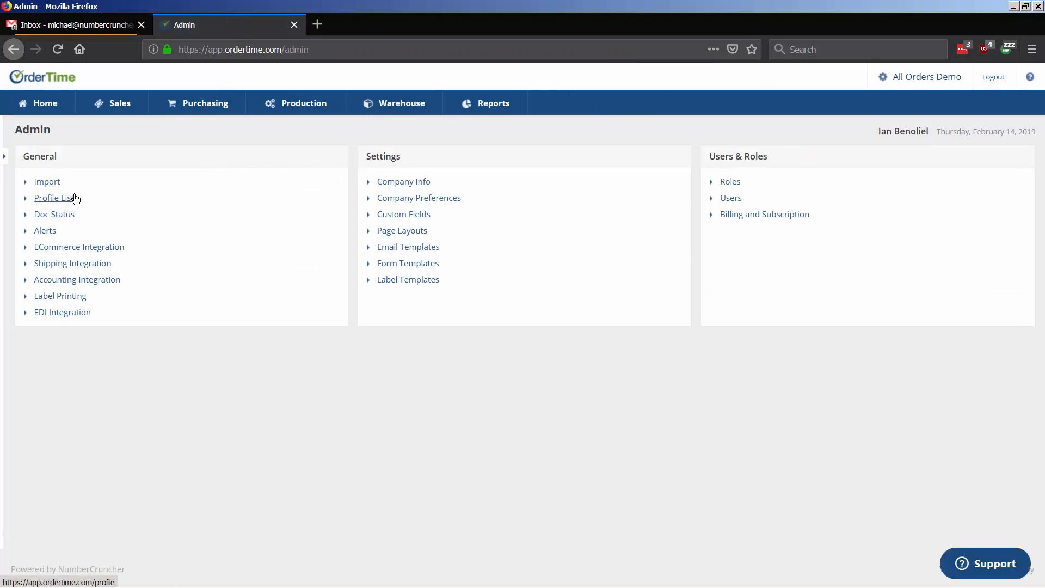
click(71, 200)
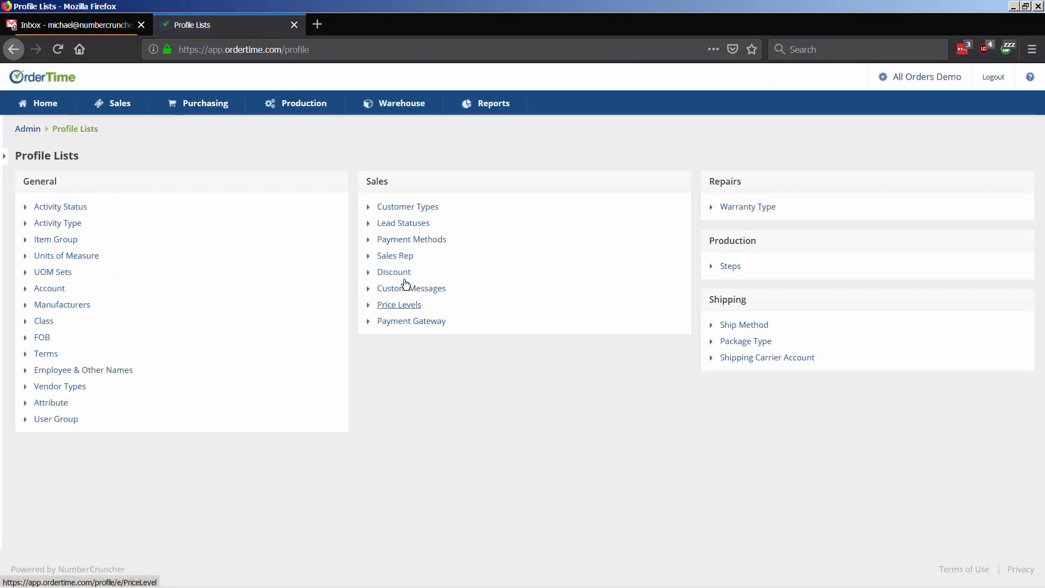
Step: Review the Bank Deposit and Credit Card payment methods, save Credit Card, and return to Profile Lists
click(417, 240)
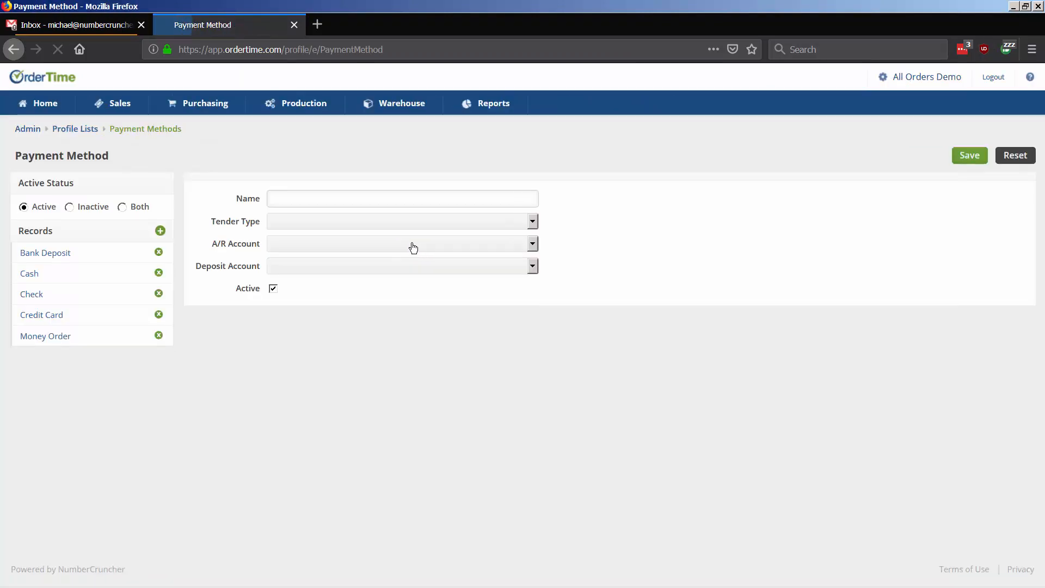
click(50, 259)
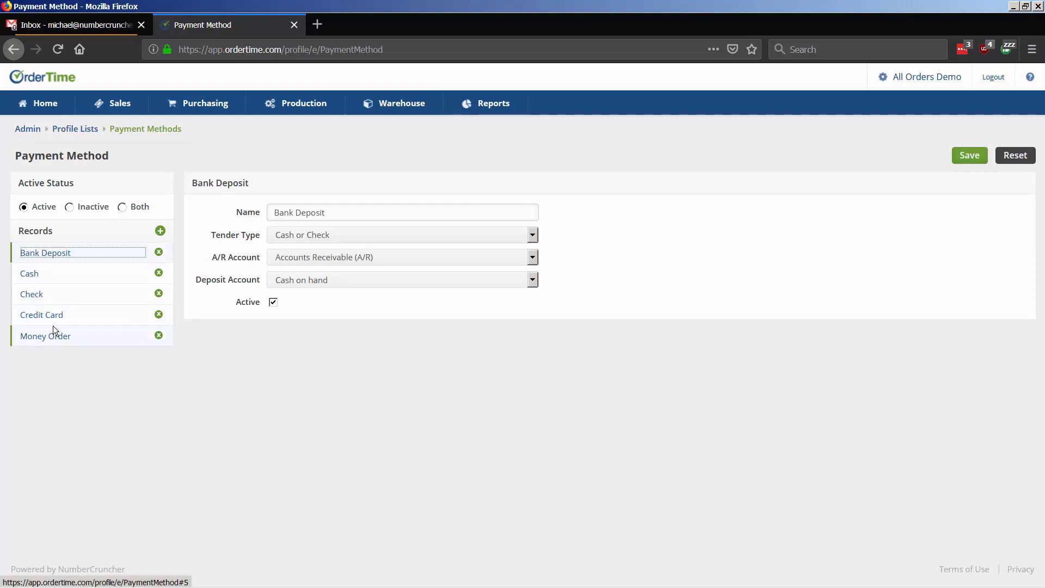
click(42, 315)
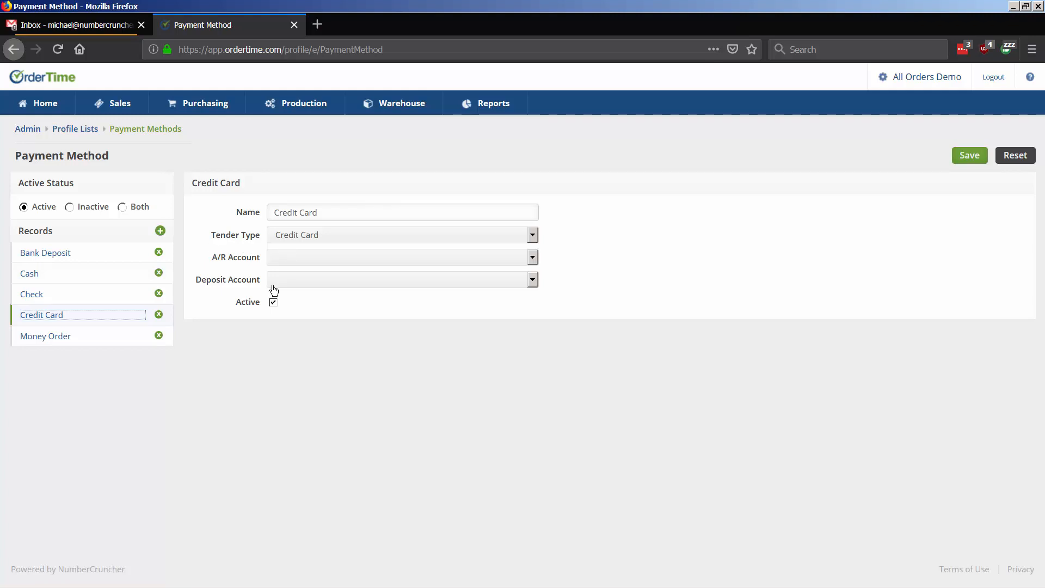
click(968, 160)
click(566, 279)
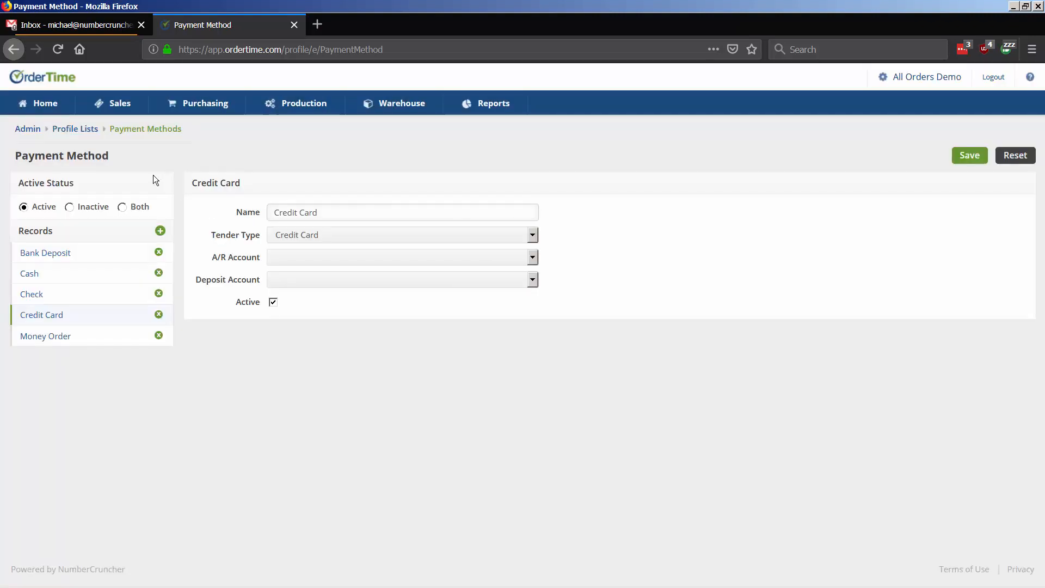
click(83, 131)
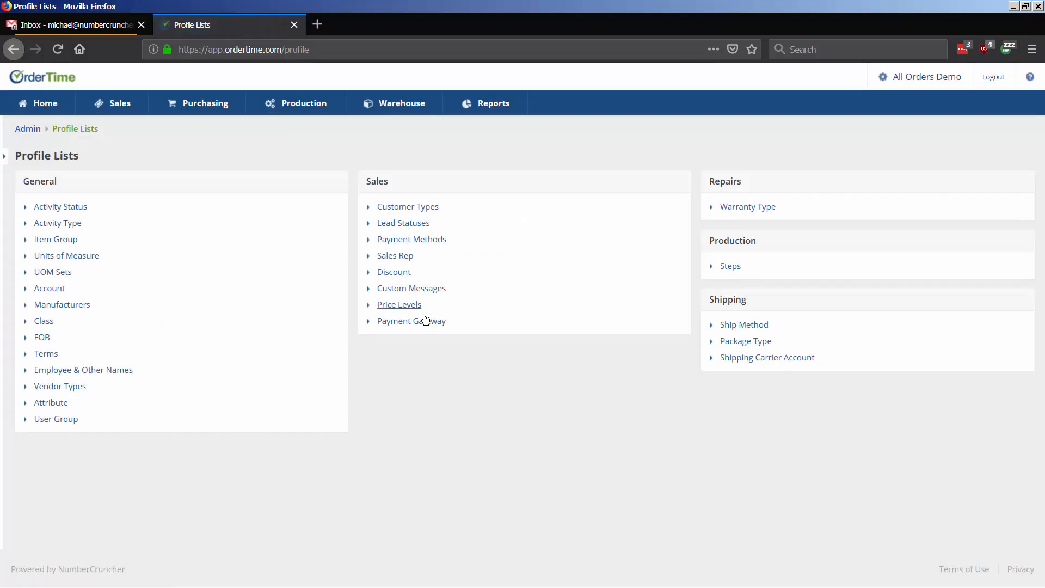
Step: Load the Main Gateway record in Payment Gateway and check its Authorize .Net gateway type
click(421, 321)
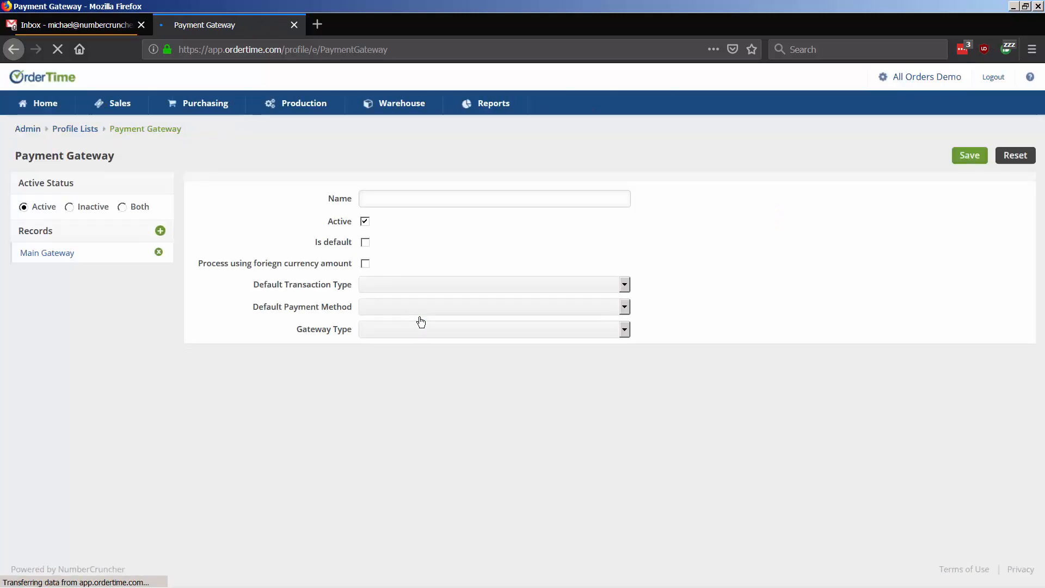
click(59, 258)
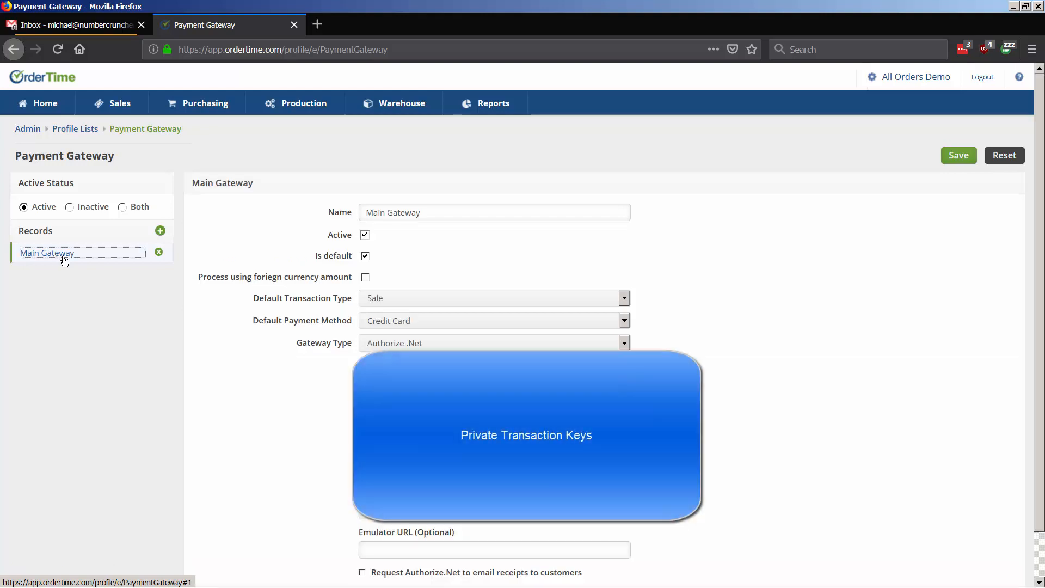
click(380, 344)
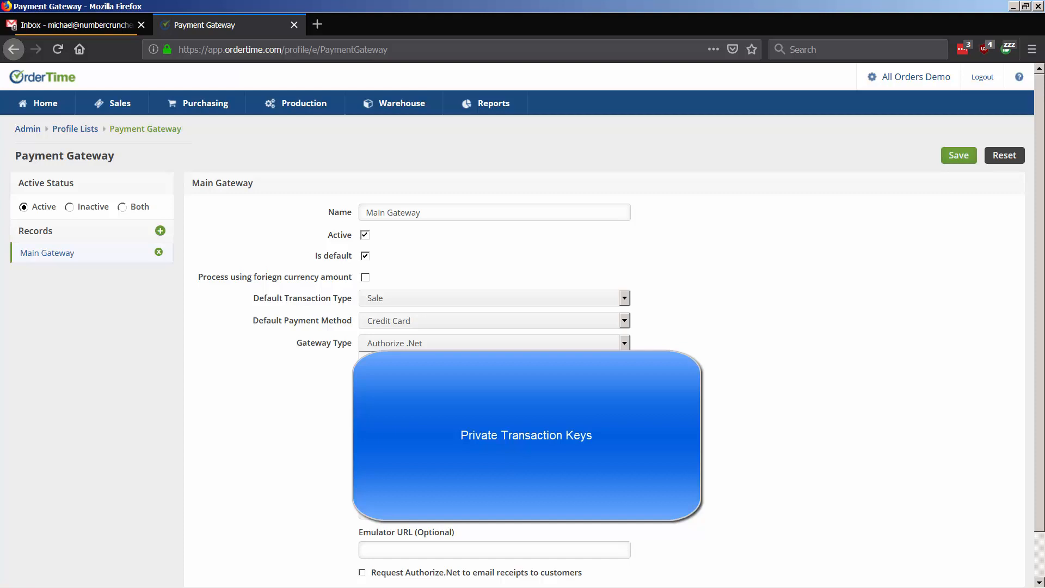
Step: Mark Main Gateway as the default for Credit Card sales and save it
click(364, 256)
scroll(302, 350, down, 2)
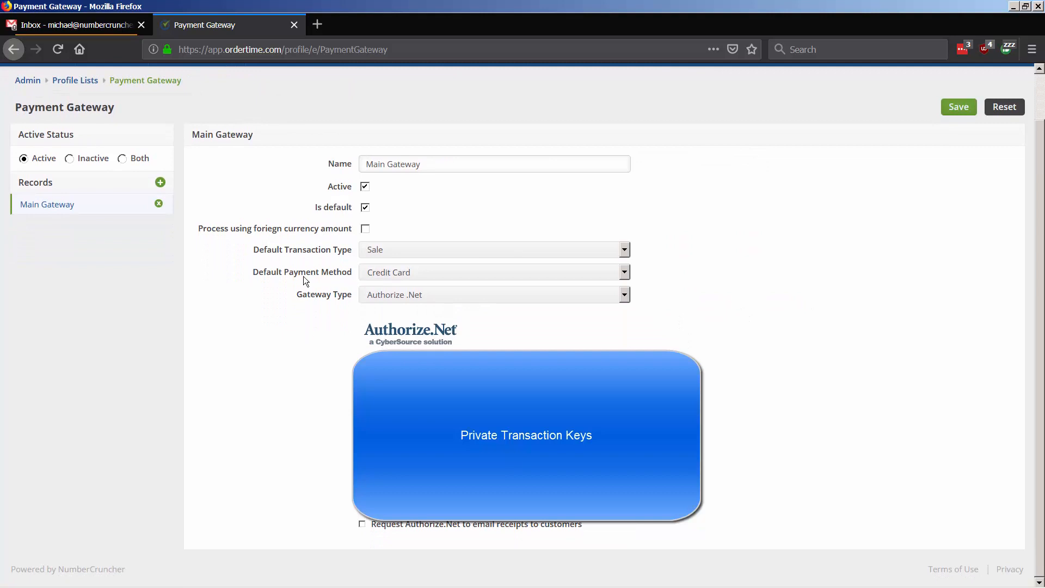
drag(318, 277, 337, 277)
click(357, 276)
click(373, 275)
click(373, 275)
click(968, 110)
click(553, 279)
scroll(234, 233, up, 2)
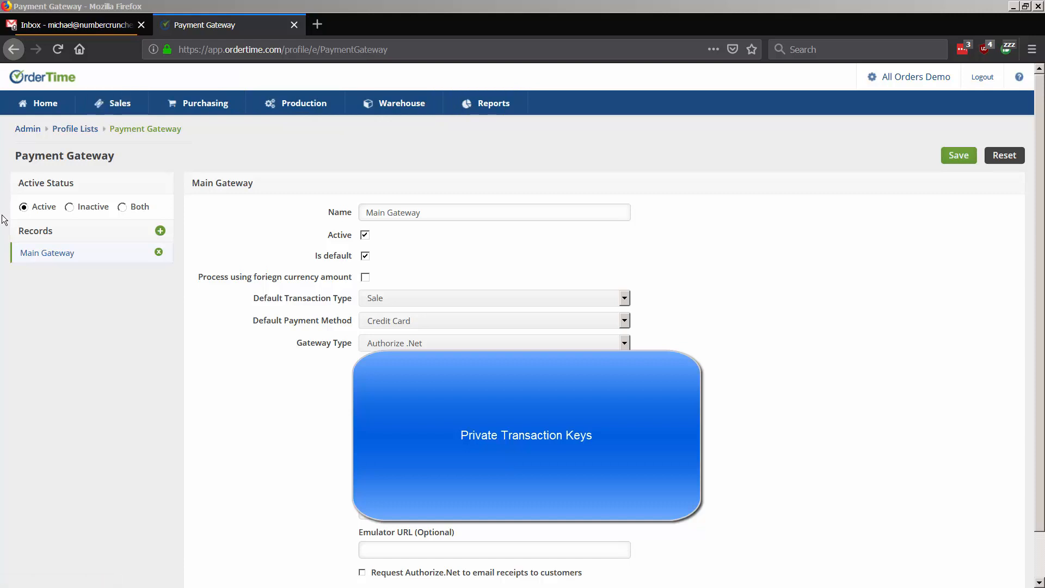
click(91, 109)
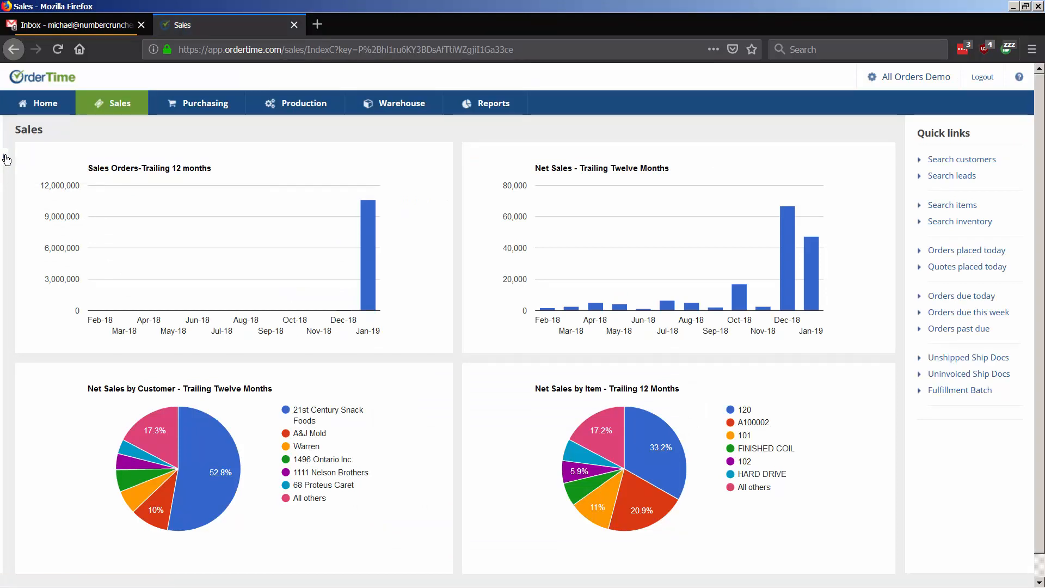
Step: Open AB Imports' Sales Order 517 from the full Sales Orders list
click(12, 155)
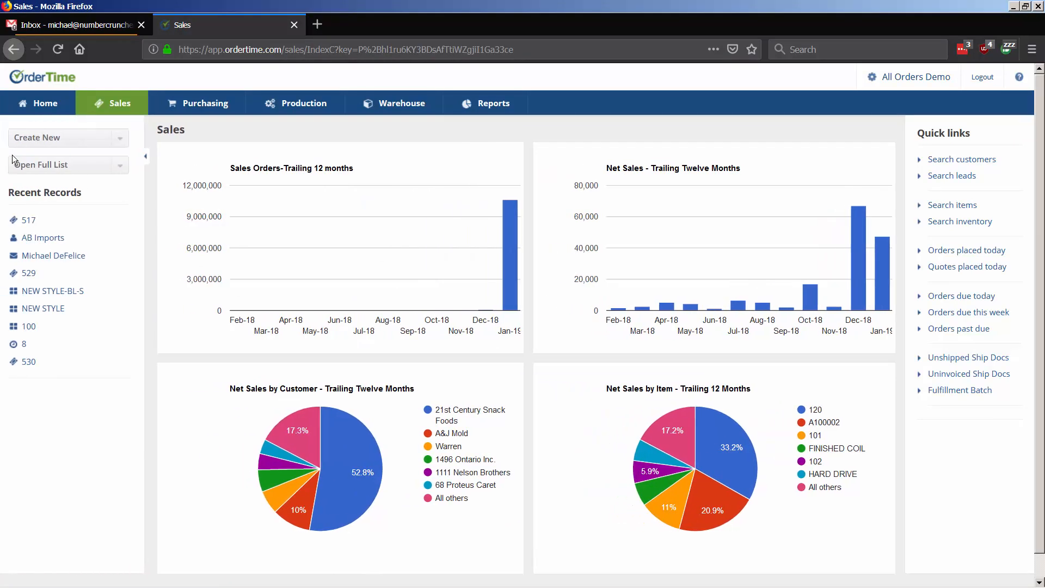
click(120, 165)
scroll(79, 245, down, 5)
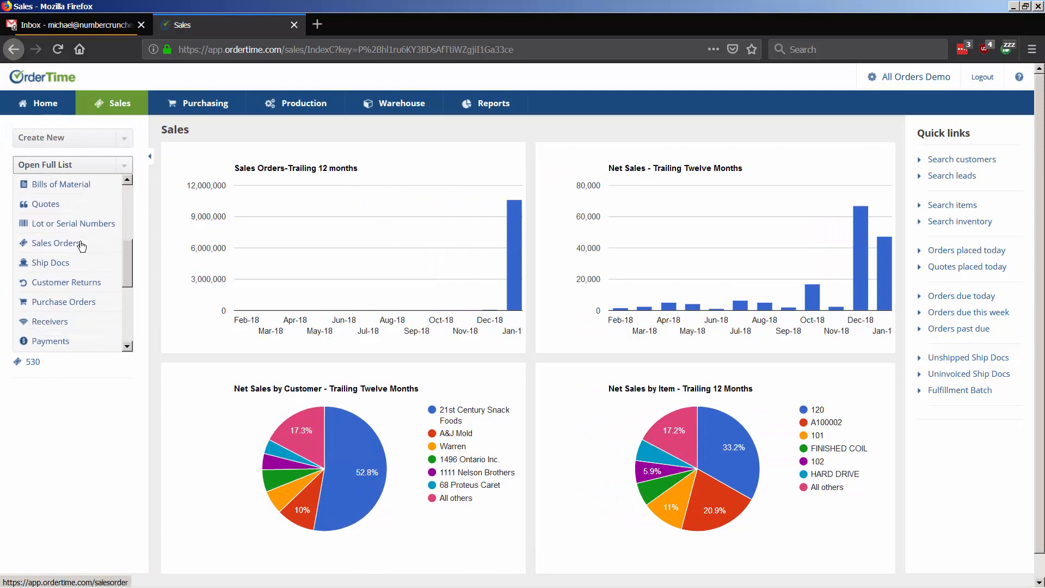
click(70, 243)
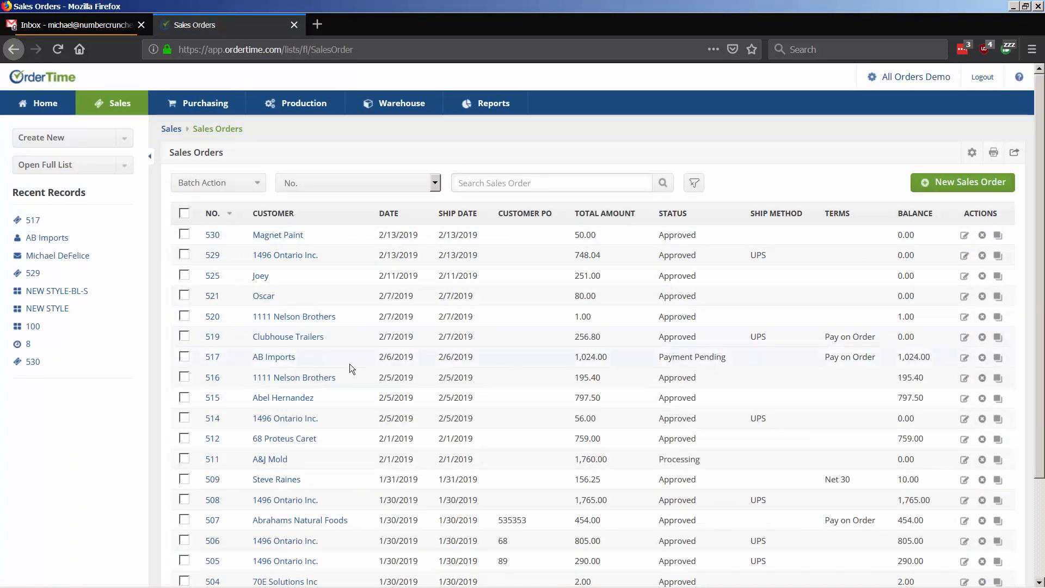
click(212, 357)
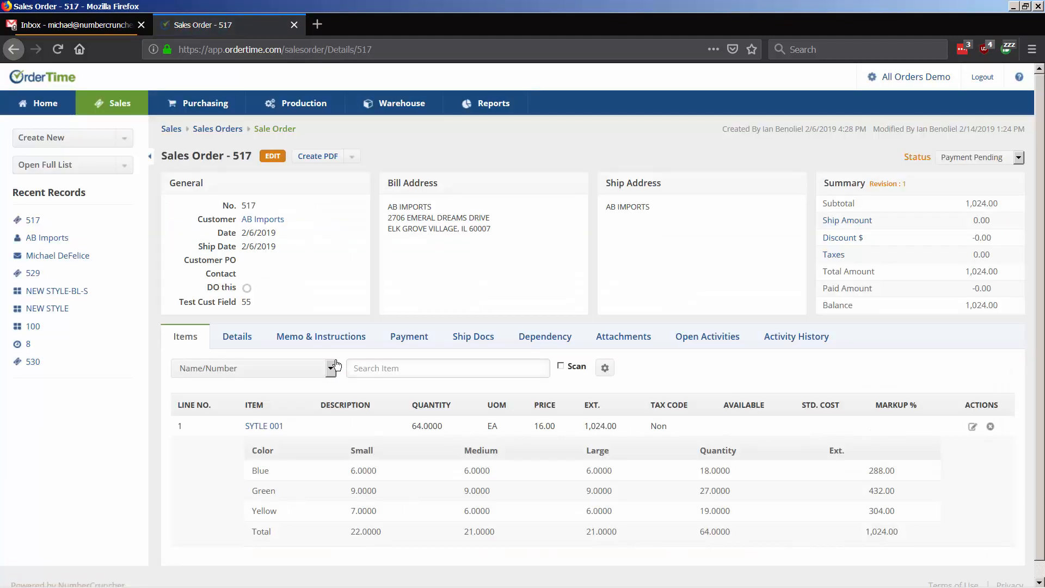
Step: On order 517's Payment tab, start a Request Payment email
click(415, 334)
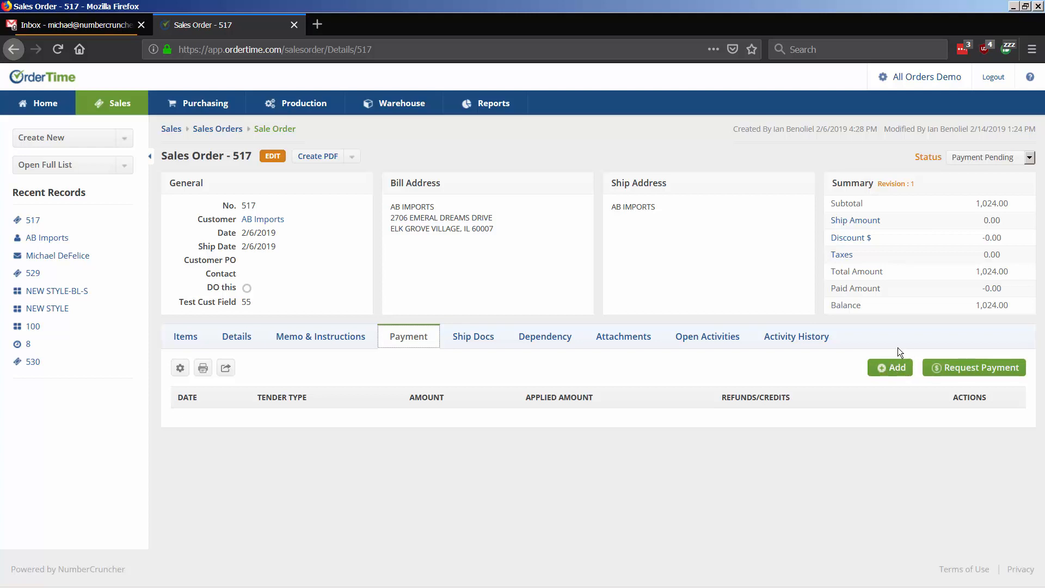
click(950, 368)
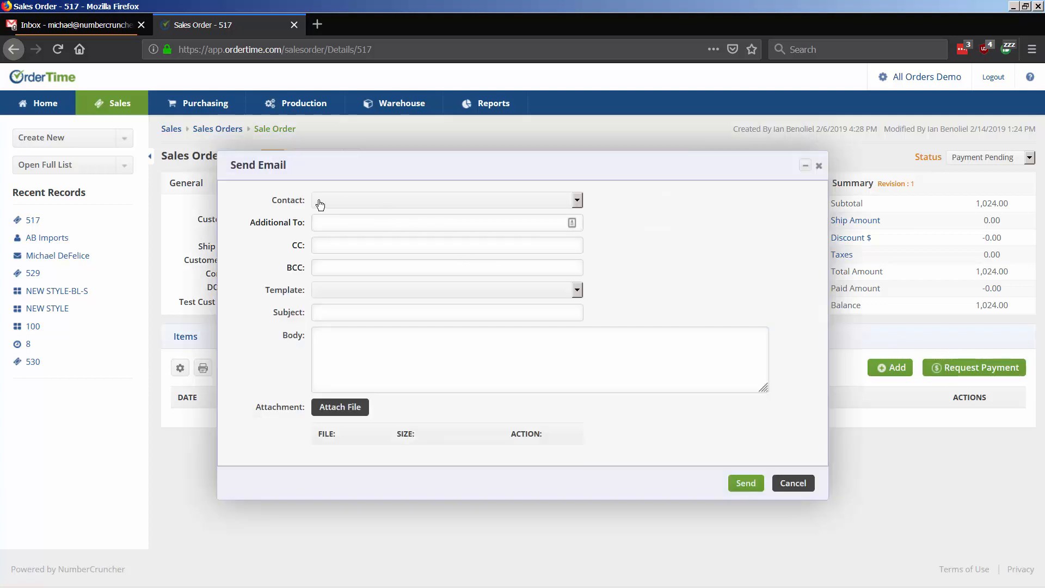
Step: Address the email to the customer contact and apply the 'Sales Order Payment Email Edited' template
click(323, 204)
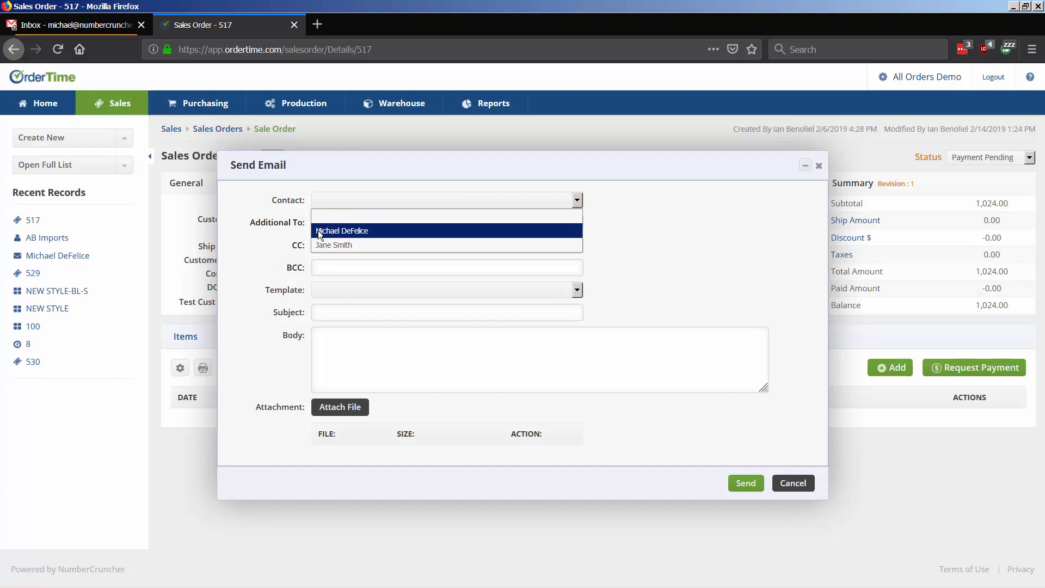
click(318, 231)
click(328, 224)
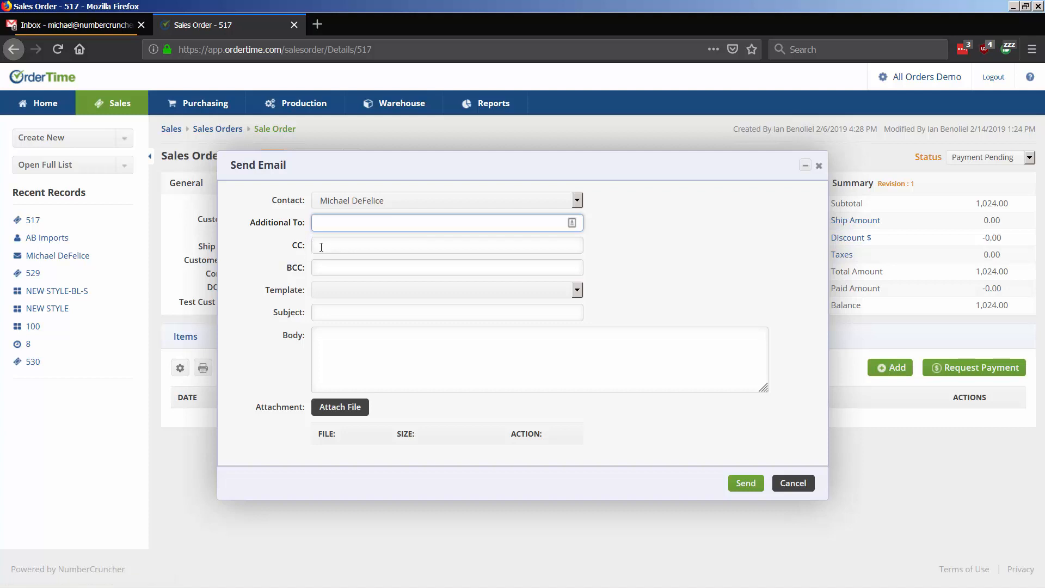
click(339, 295)
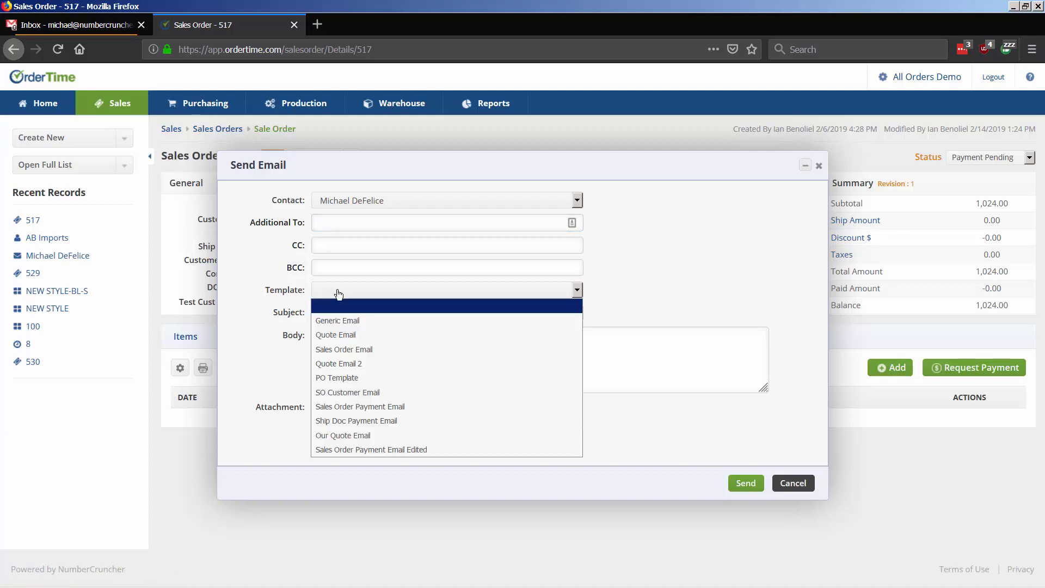
click(368, 450)
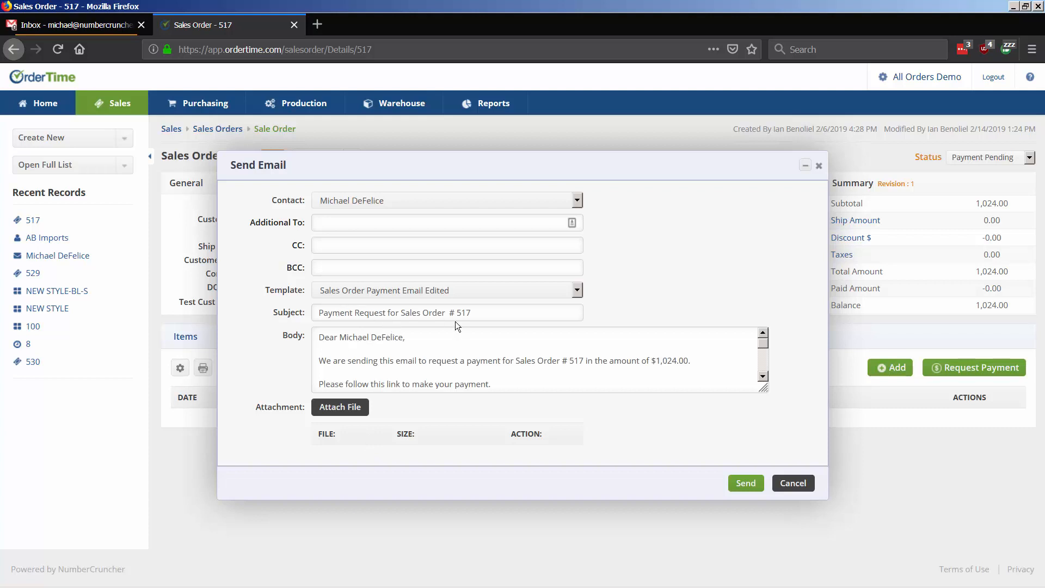
Step: Check the order number, greeting name and amount filled into the subject and body
drag(448, 313, 480, 315)
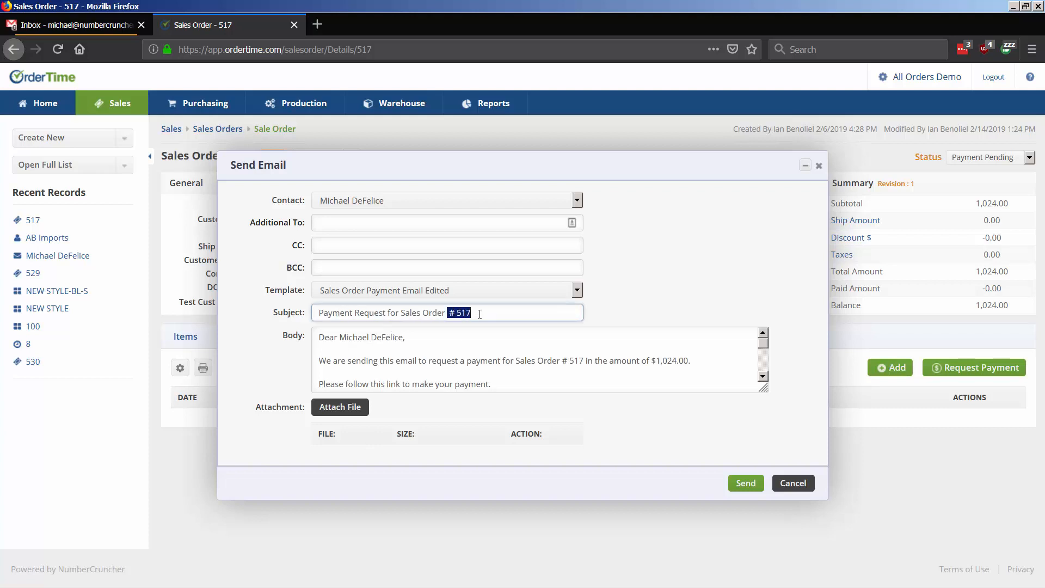
click(479, 314)
drag(404, 337, 350, 338)
click(350, 338)
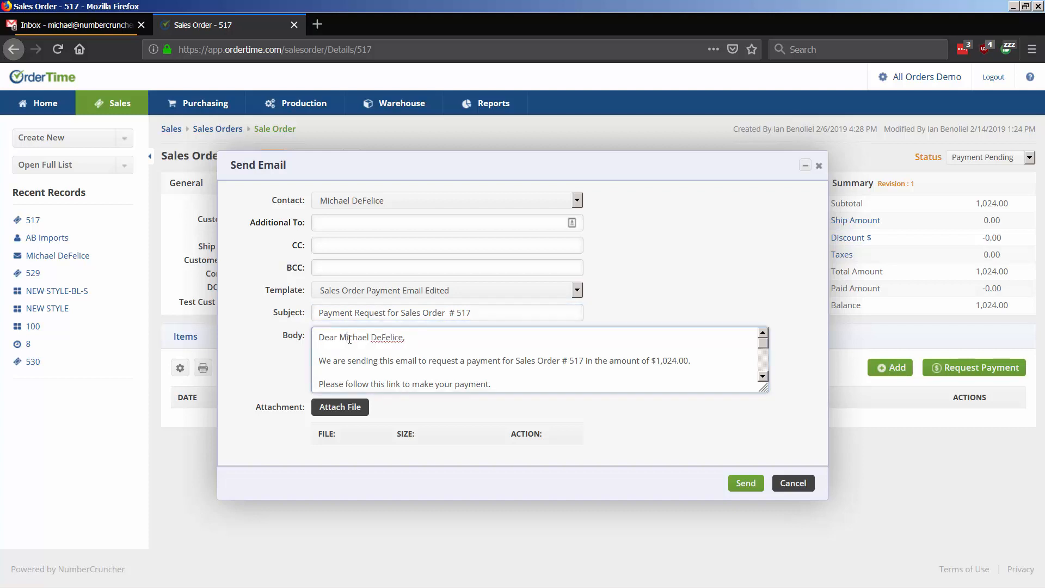
drag(657, 363, 701, 367)
click(701, 366)
scroll(475, 380, down, 3)
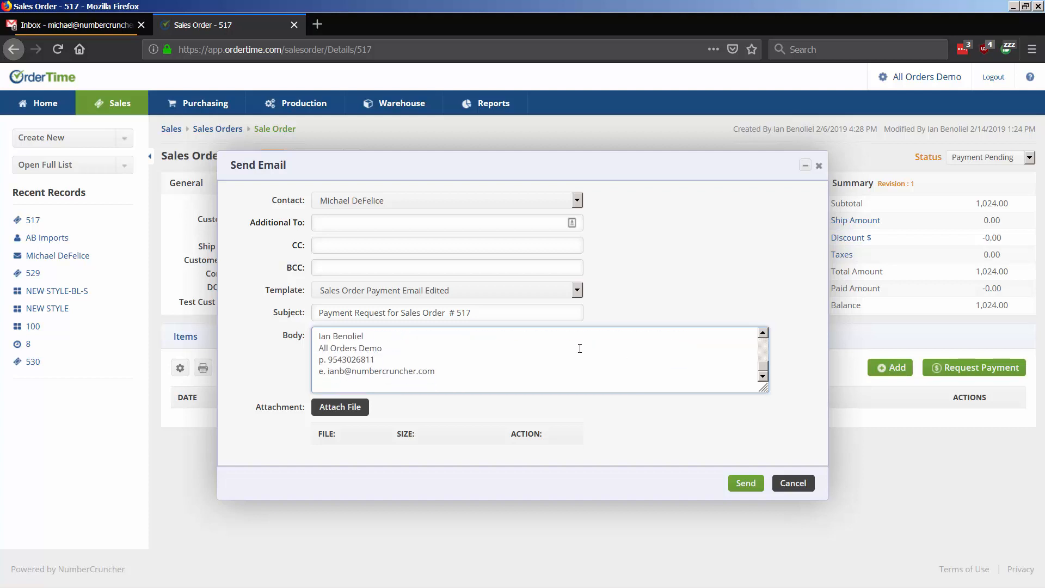
scroll(474, 380, up, 3)
scroll(475, 380, down, 3)
Step: Insert {!link} on the blank line above 'Thanks and take care,'
click(353, 345)
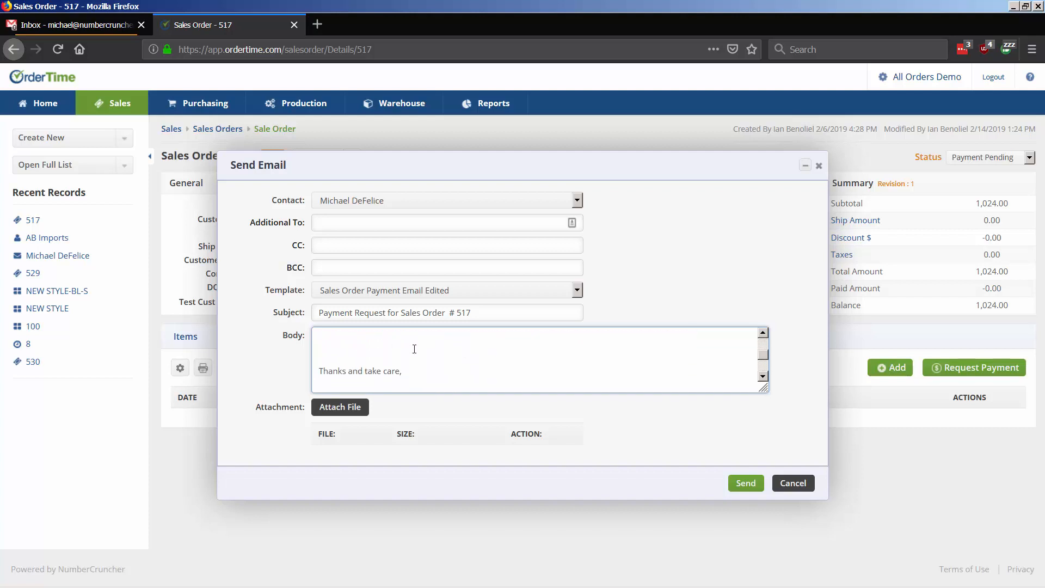
scroll(414, 348, up, 3)
scroll(348, 346, down, 3)
text({!link})
scroll(363, 364, up, 3)
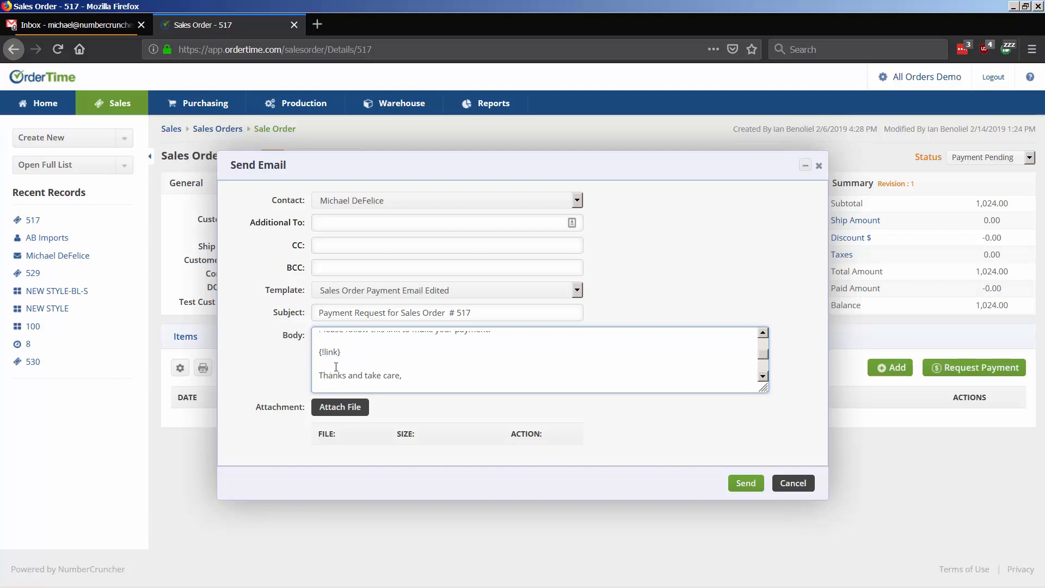
scroll(371, 343, down, 3)
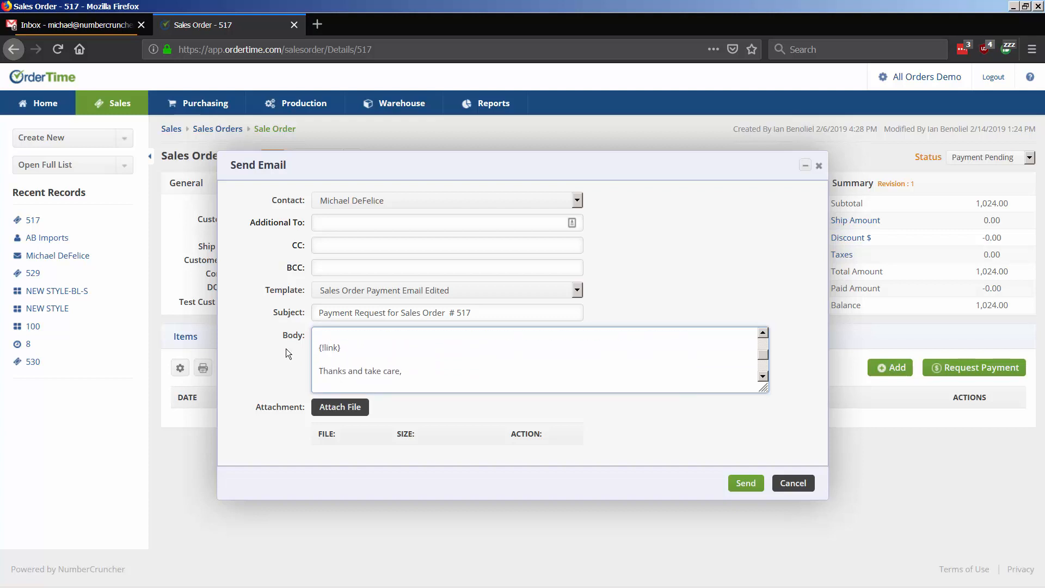
scroll(316, 356, down, 2)
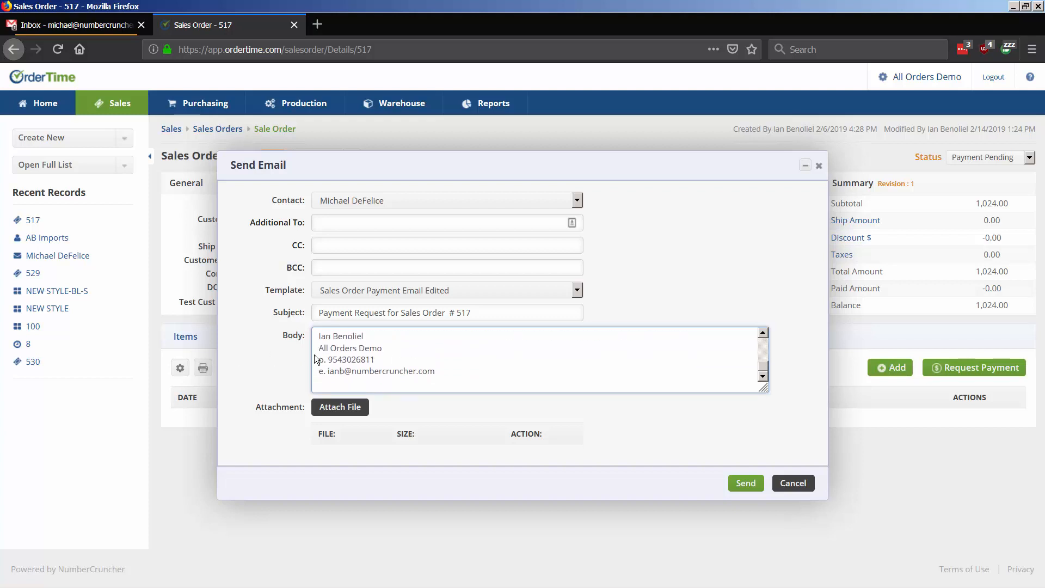
Step: Send the payment request email, dismiss the success alert, and switch to Gmail
click(745, 484)
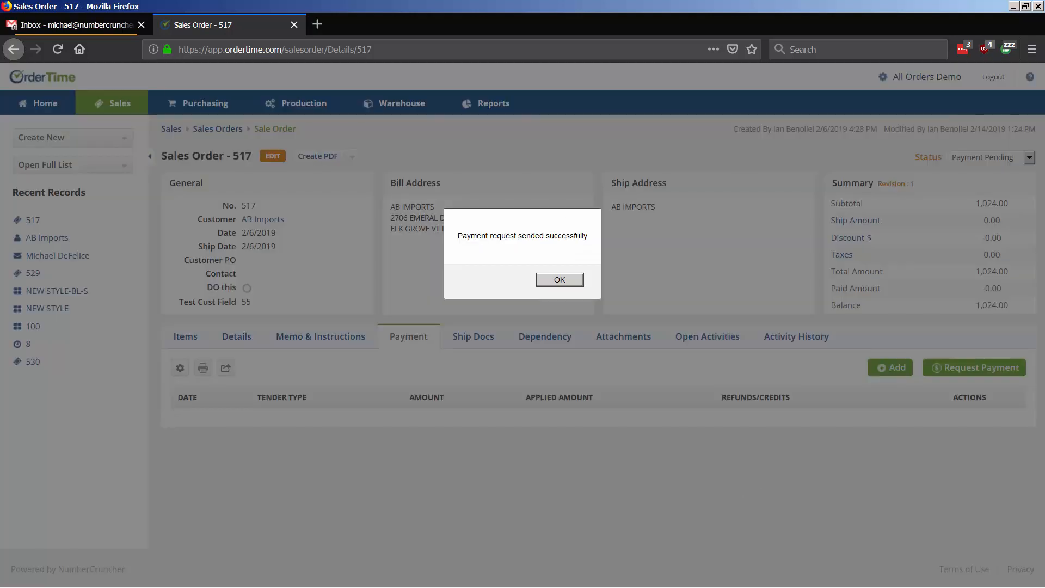
key(Return)
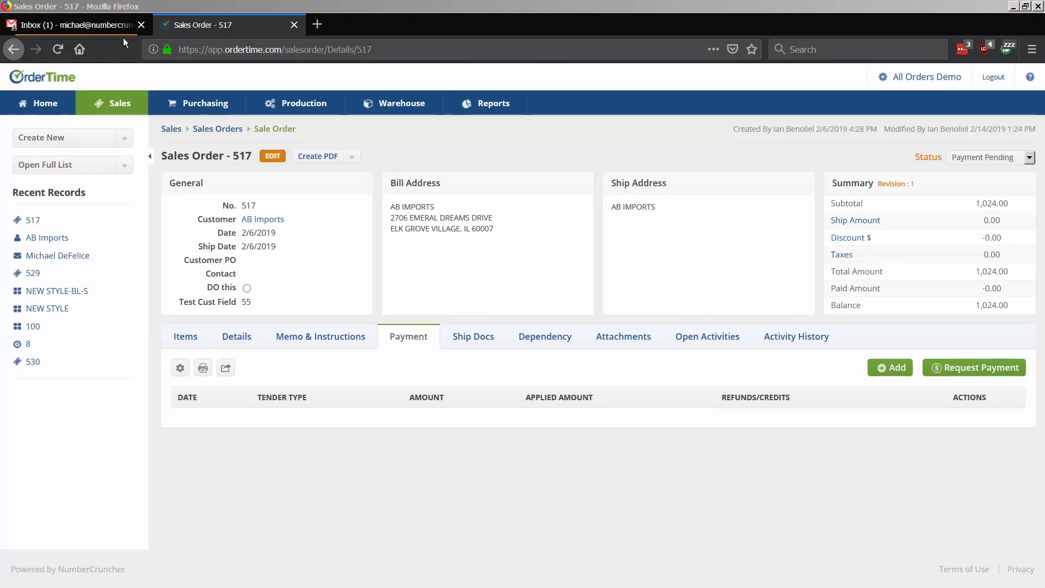
click(85, 27)
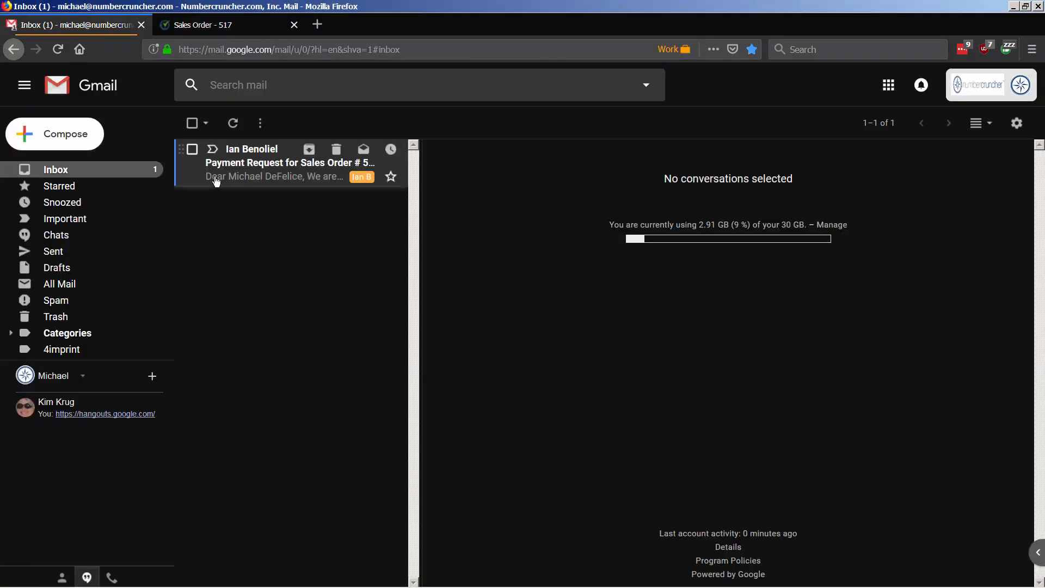
Step: Open the Sales Order # 517 Payment Request email and follow its ordertime.com payment link
click(246, 179)
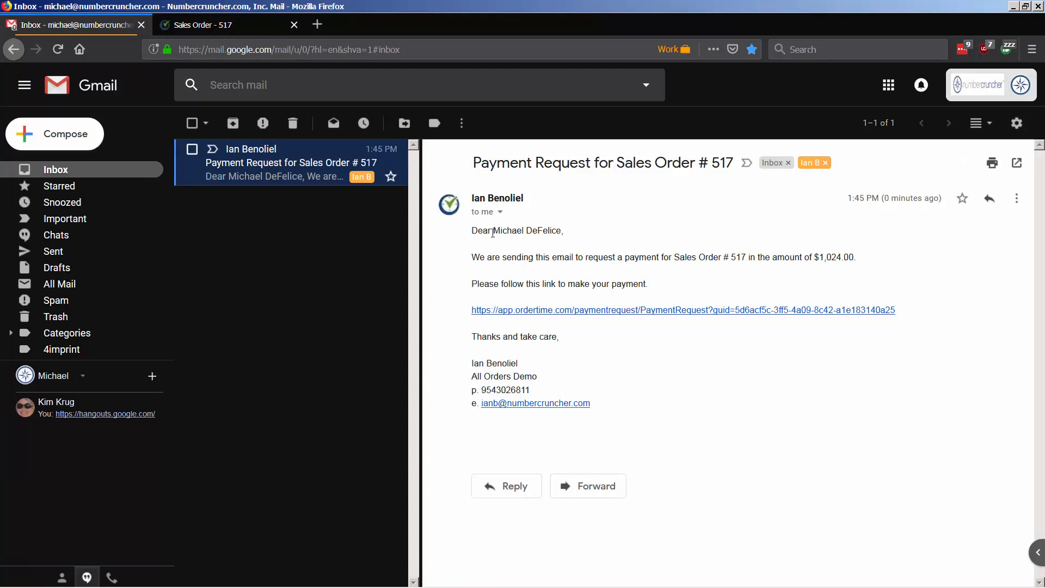
drag(704, 163, 754, 163)
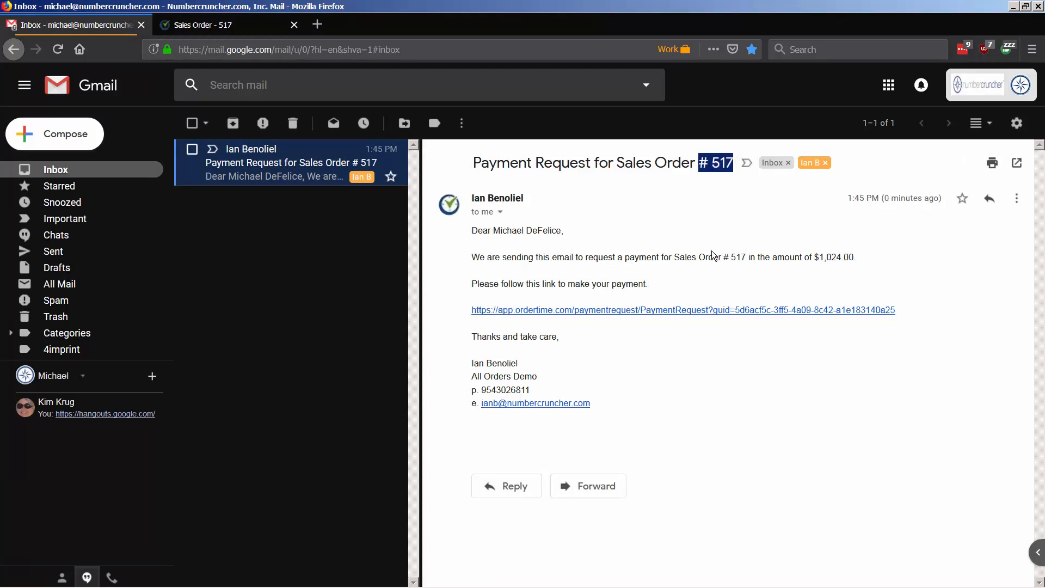
drag(699, 257, 858, 257)
click(603, 294)
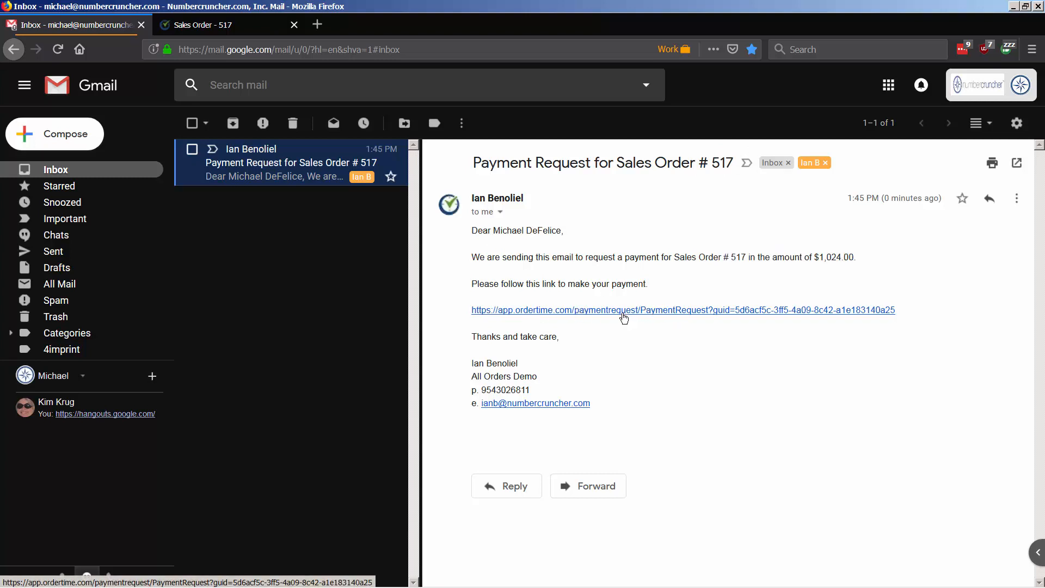
click(551, 310)
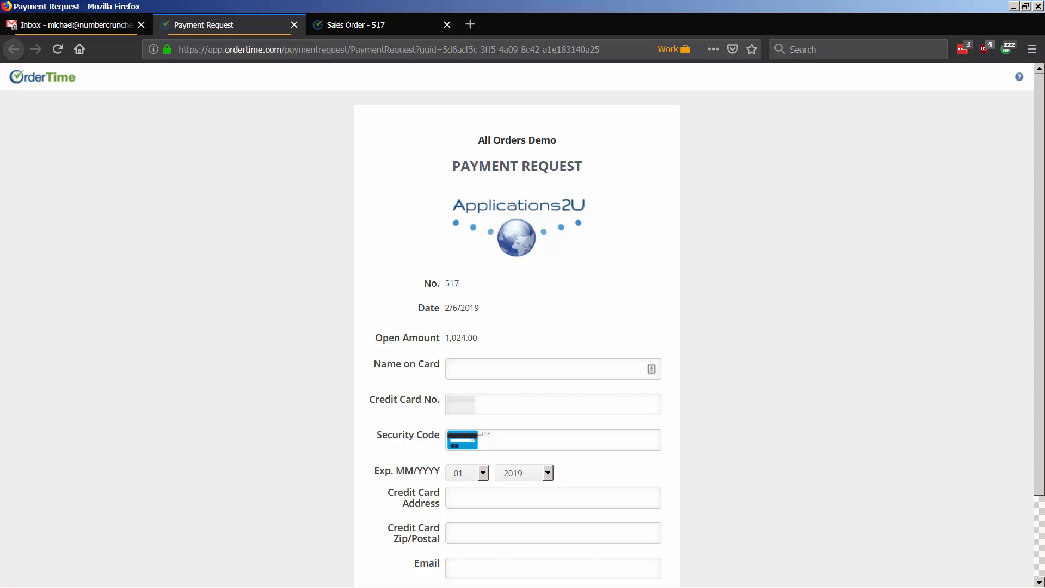
Step: Enter the cardholder's full name in the Name on Card field of the payment request
drag(469, 168, 573, 173)
click(574, 174)
scroll(438, 206, down, 3)
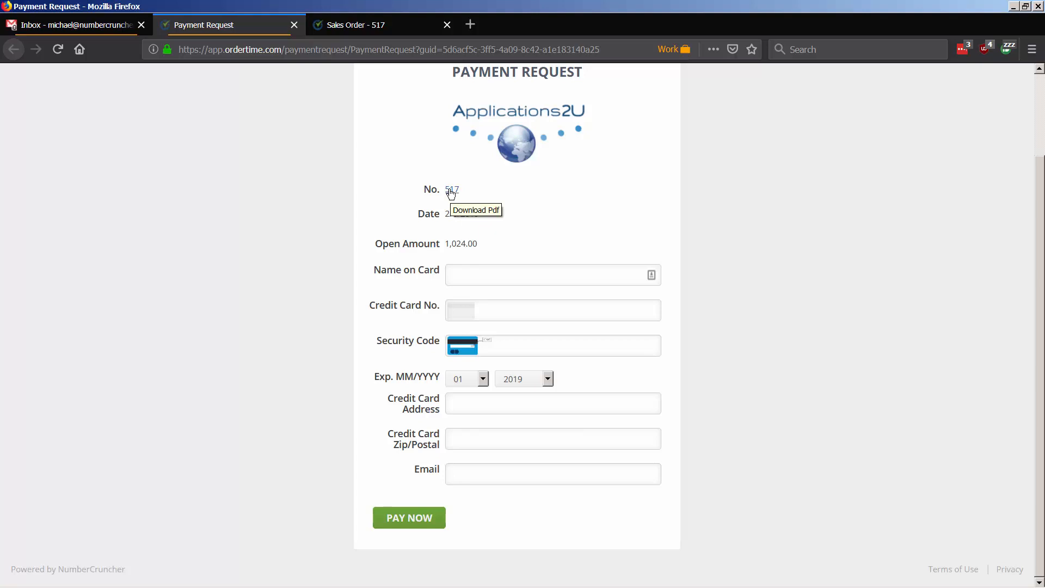
scroll(484, 200, up, 3)
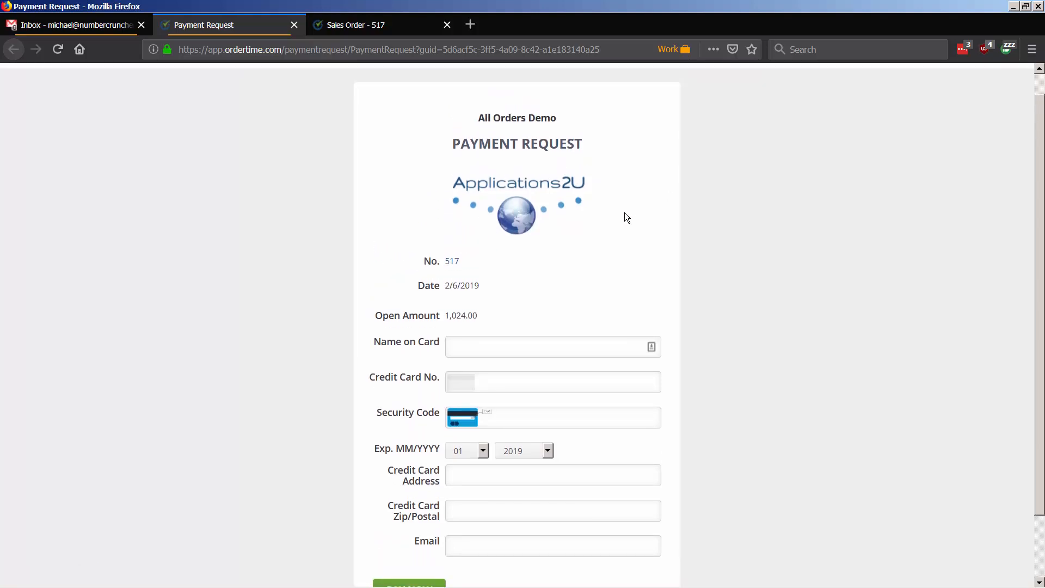
scroll(536, 280, down, 3)
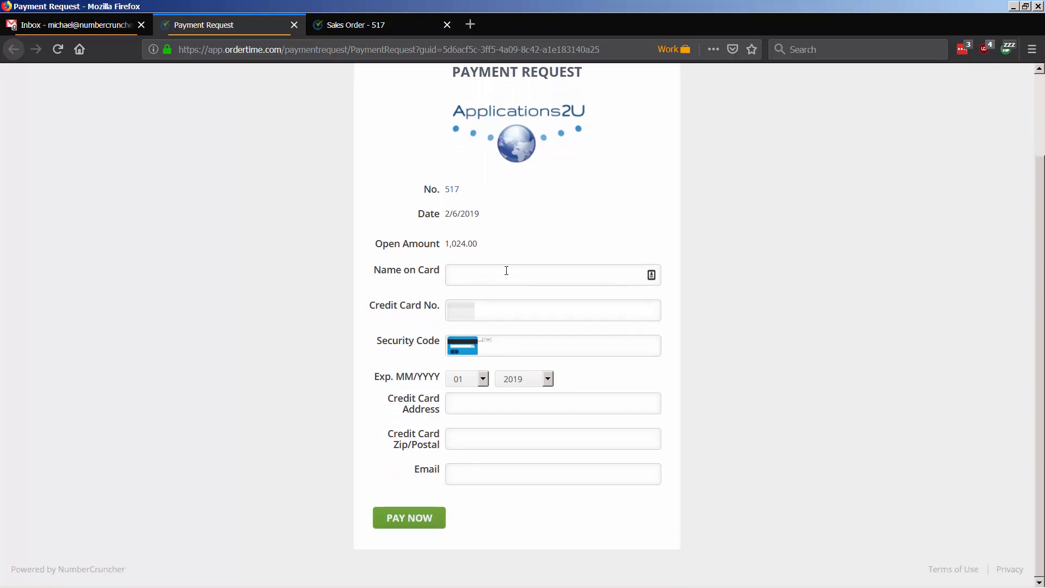
click(508, 272)
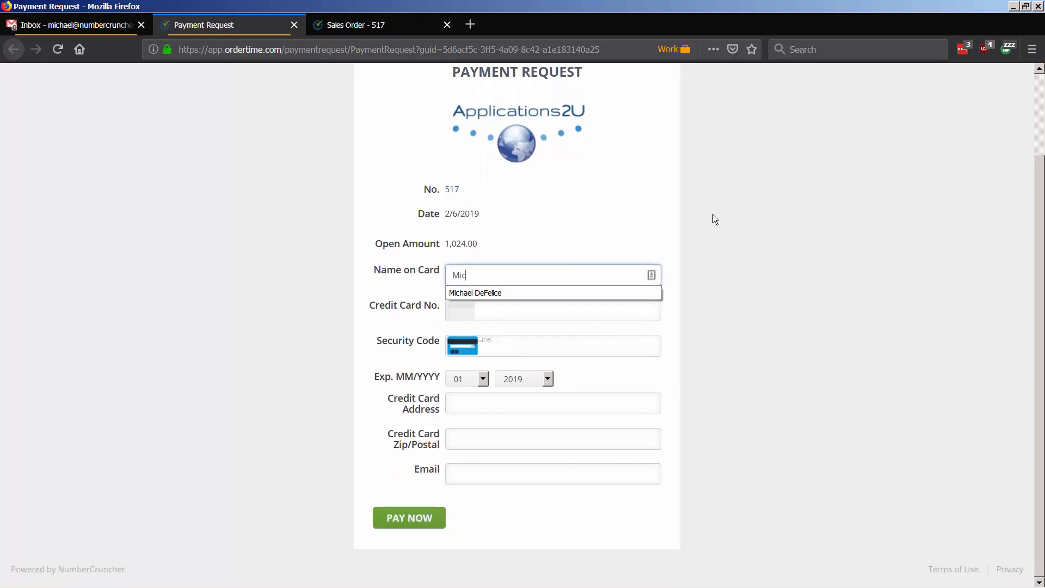
key(Tab)
Step: Enter the Visa test card number and security code, then open the expiry month list
text(4)
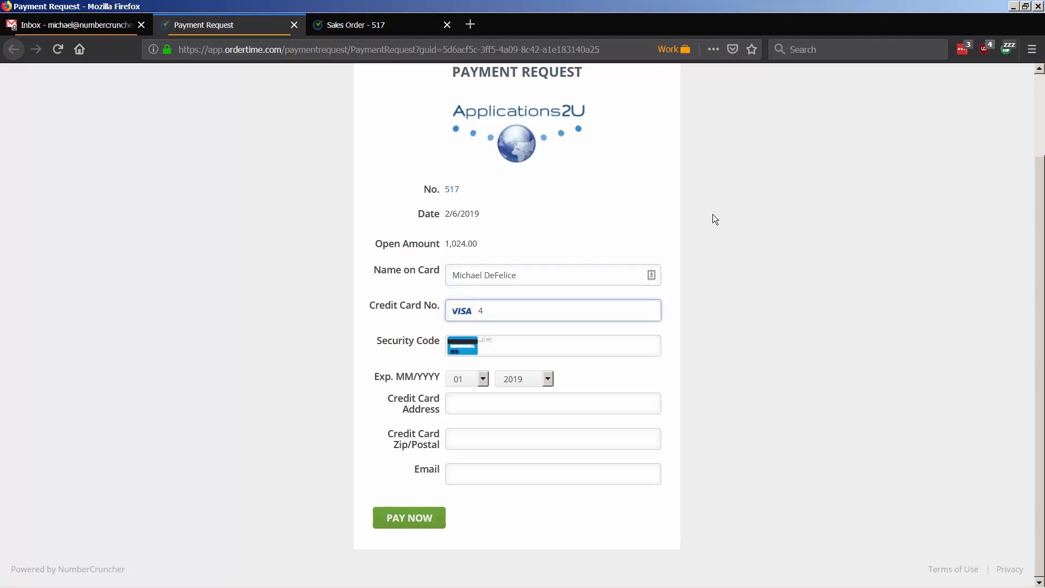
text(1111111111)
key(Tab)
text(111)
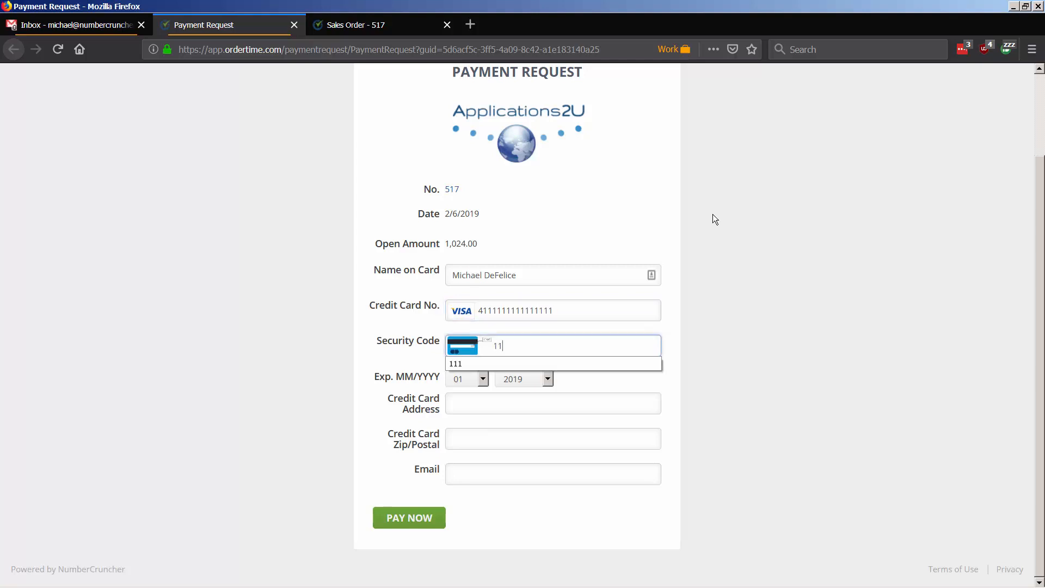
click(461, 388)
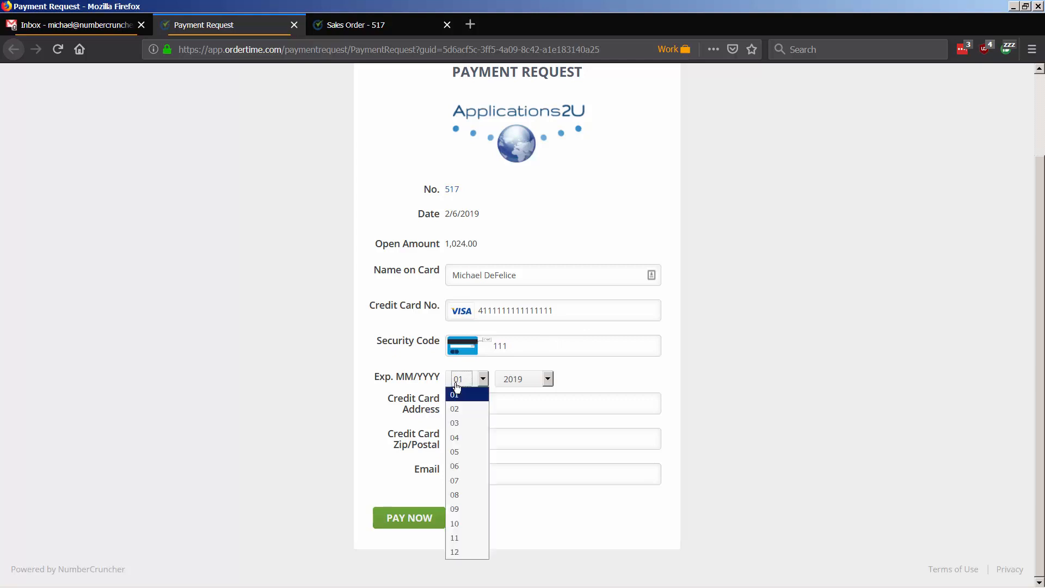
Step: Set expiry month 11 and fill in the card's billing street address and zip code
click(454, 539)
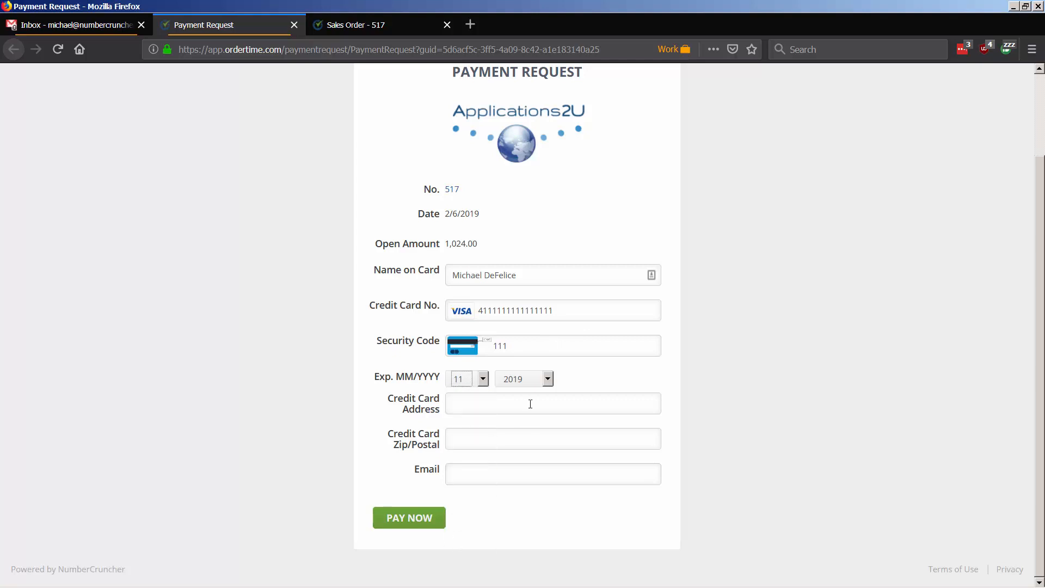
click(531, 402)
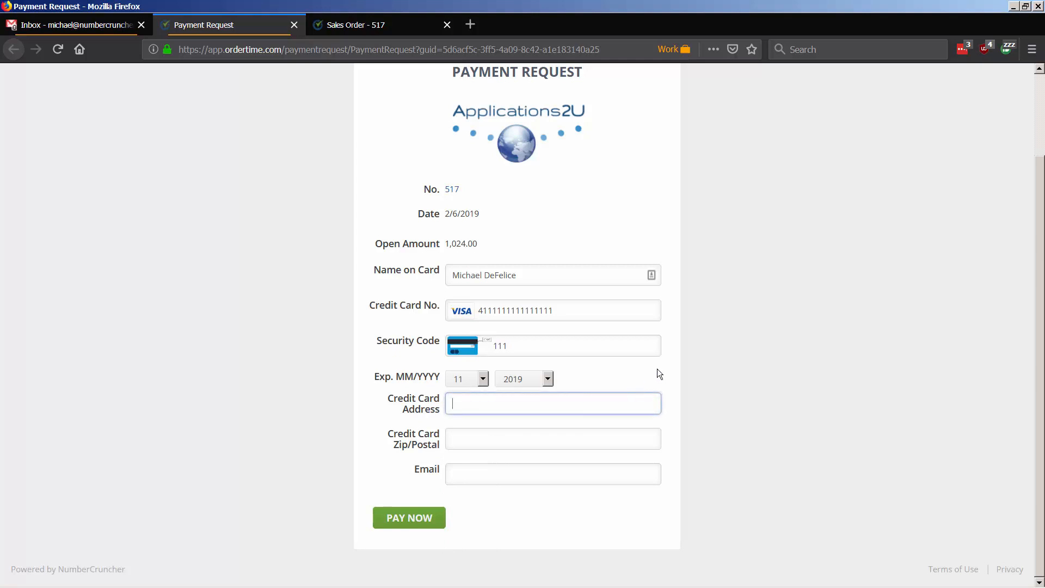
text(3210)
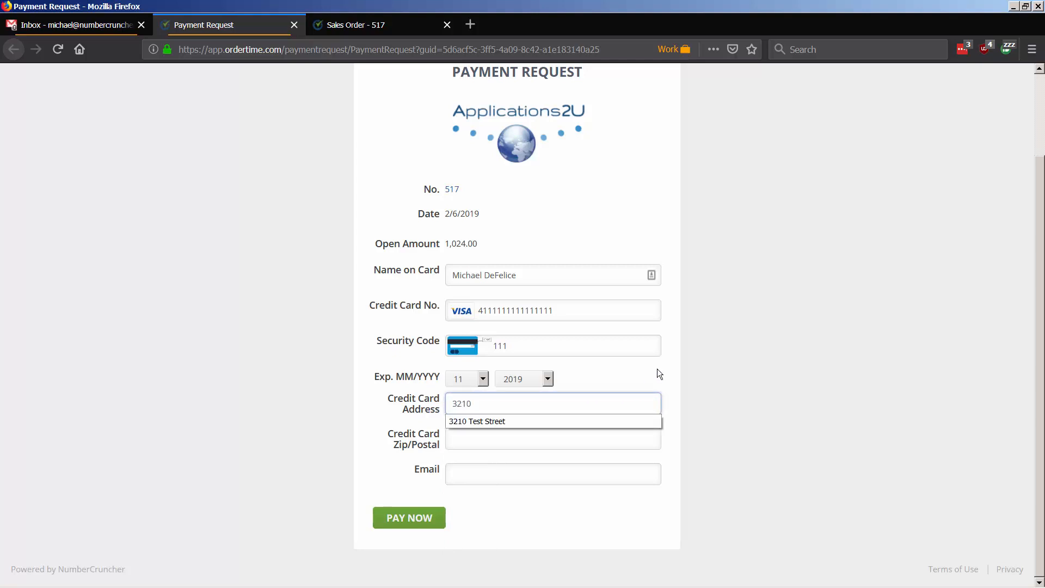
text( Test)
key(Down)
key(Return)
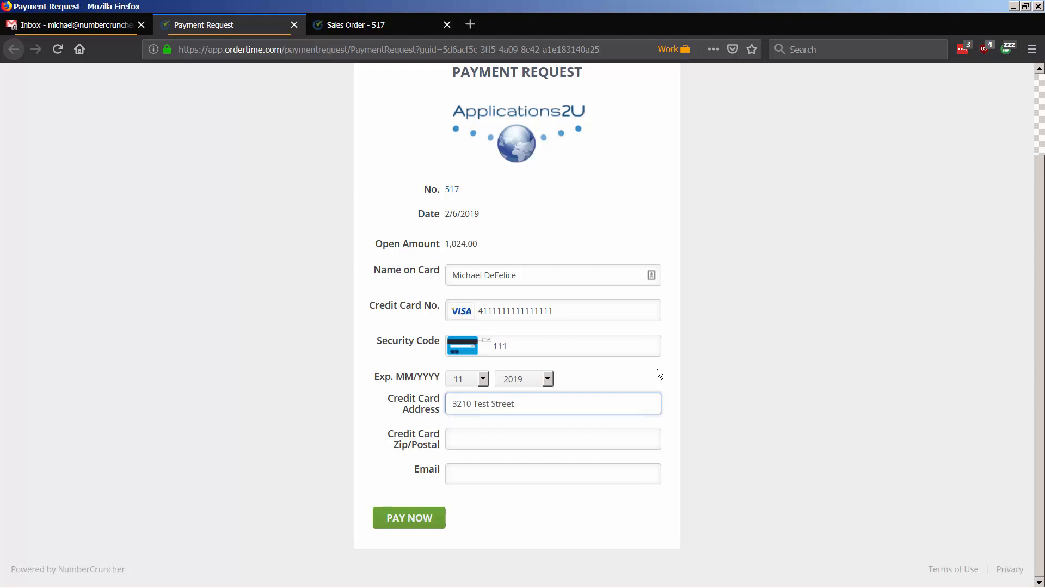
key(Tab)
text(33021)
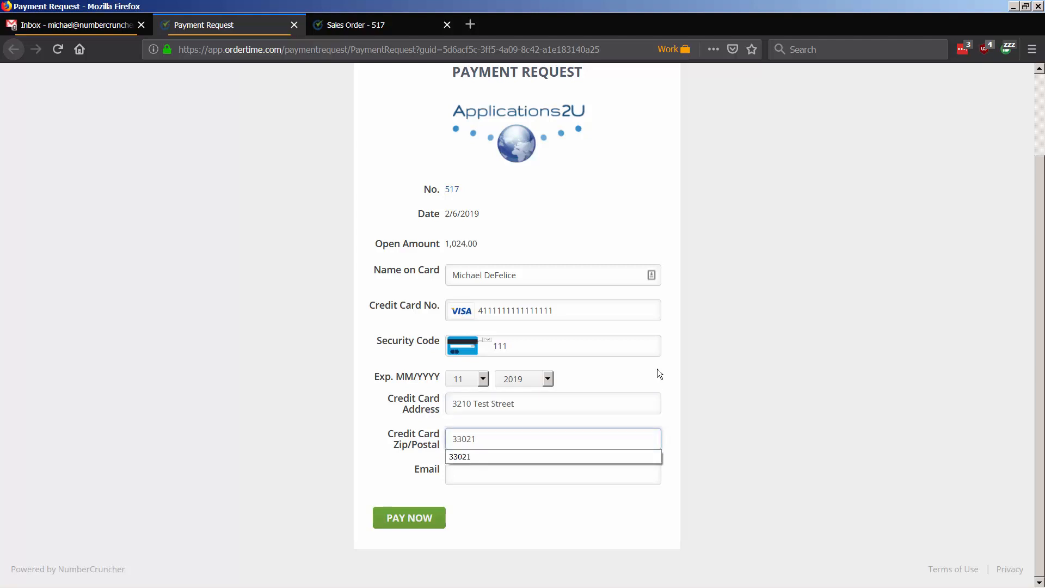
key(Tab)
Step: Fill in the payer's e-mail from the suggestion and submit the credit card payment
text(mic)
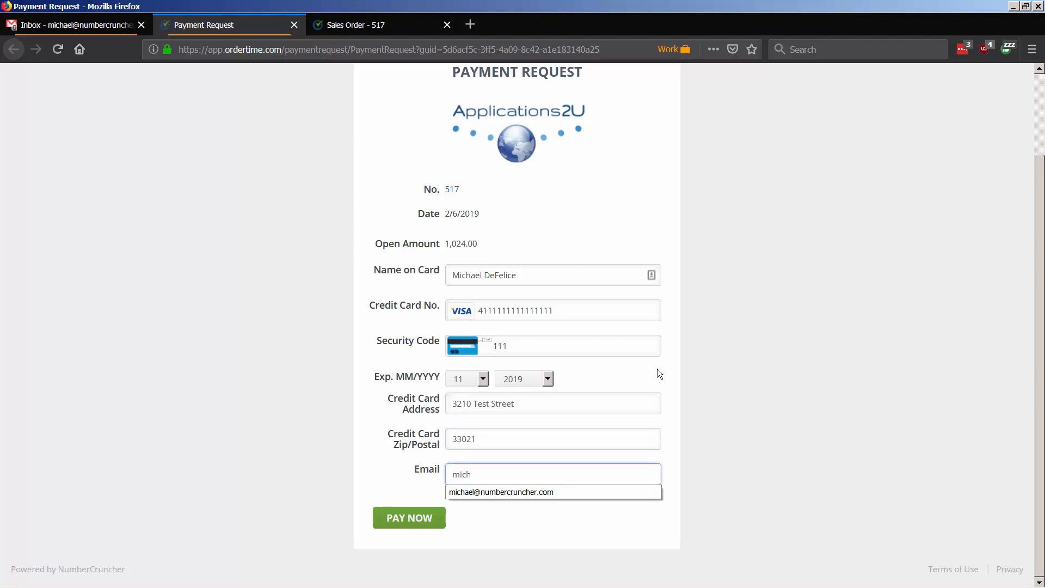
click(500, 492)
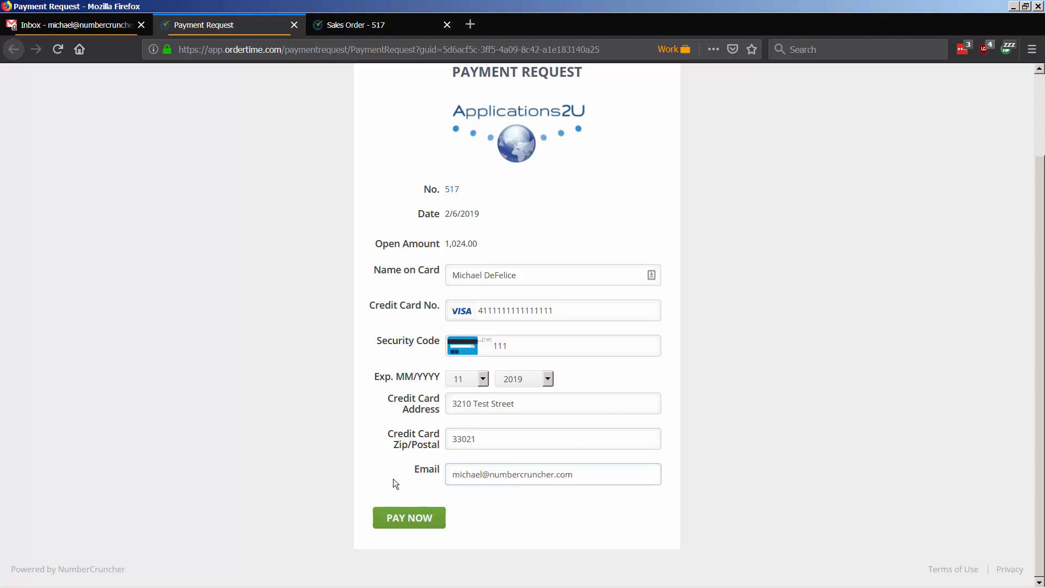
scroll(394, 414, up, 3)
scroll(527, 263, down, 3)
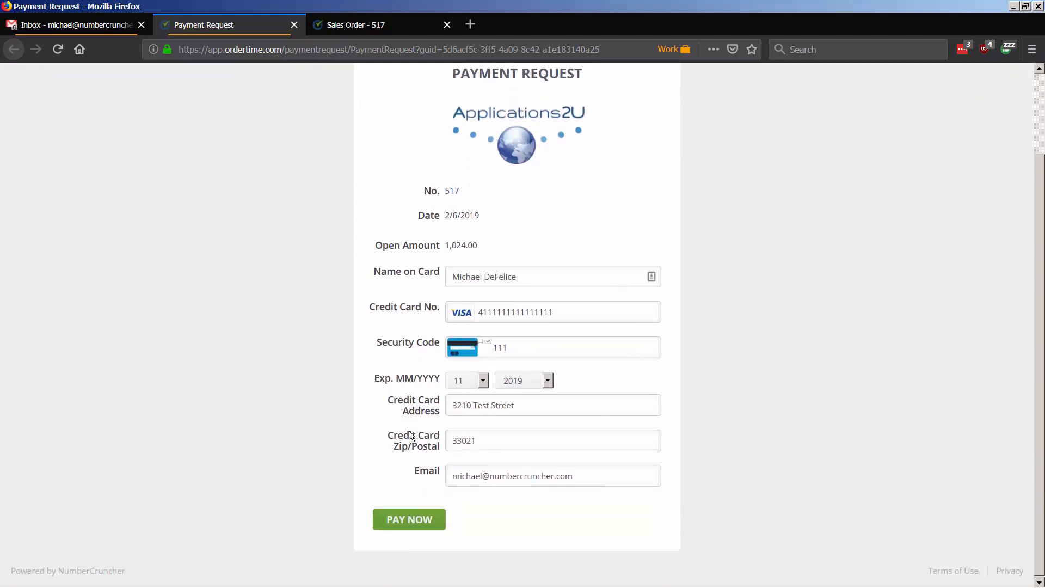
click(395, 521)
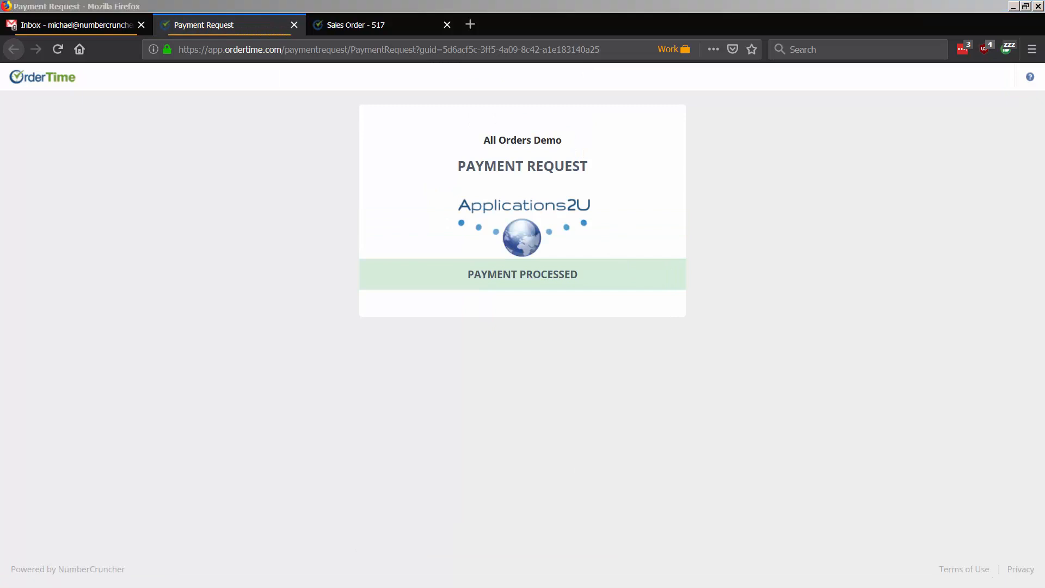
Step: Reload the Sales Order - 517 tab to show the 1,024.00 card payment and 0.00 balance
click(336, 25)
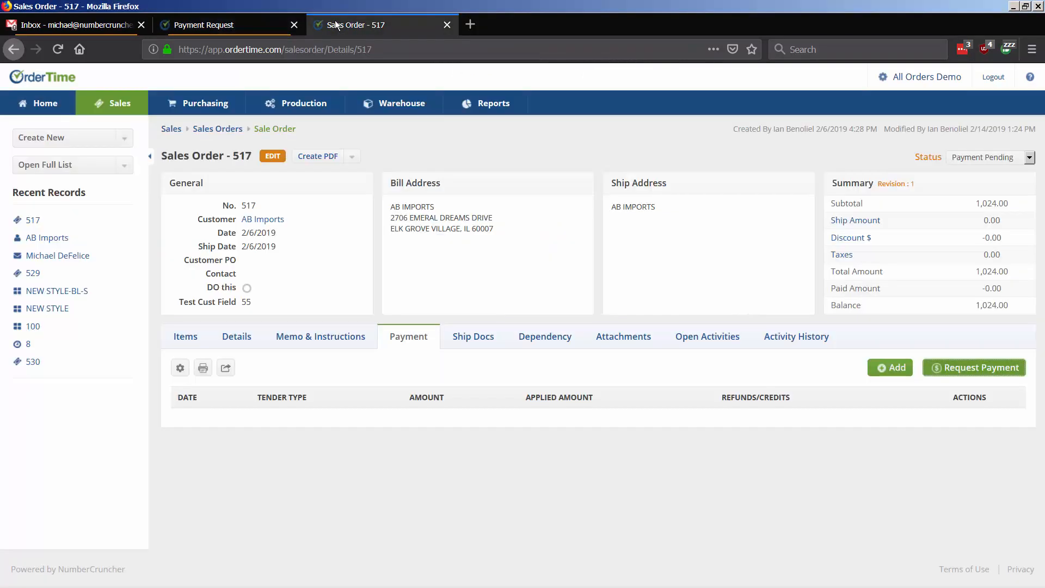
right_click(336, 25)
click(348, 25)
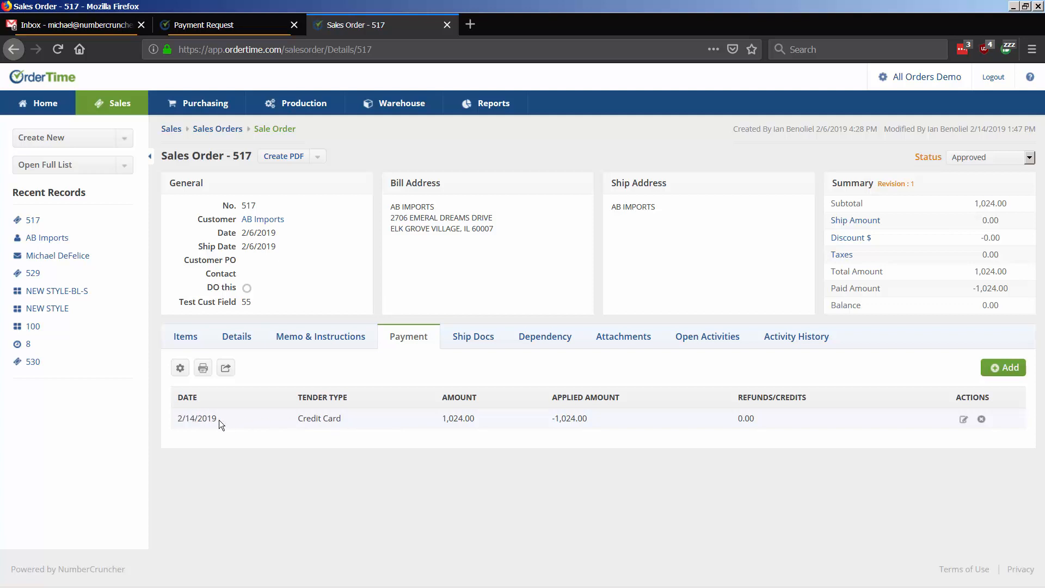
click(964, 420)
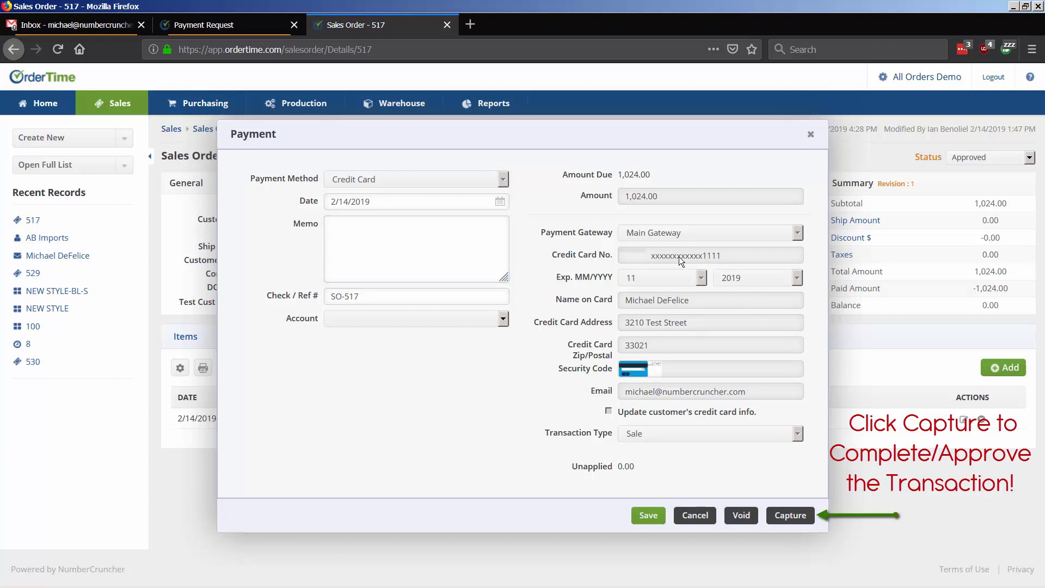
click(810, 134)
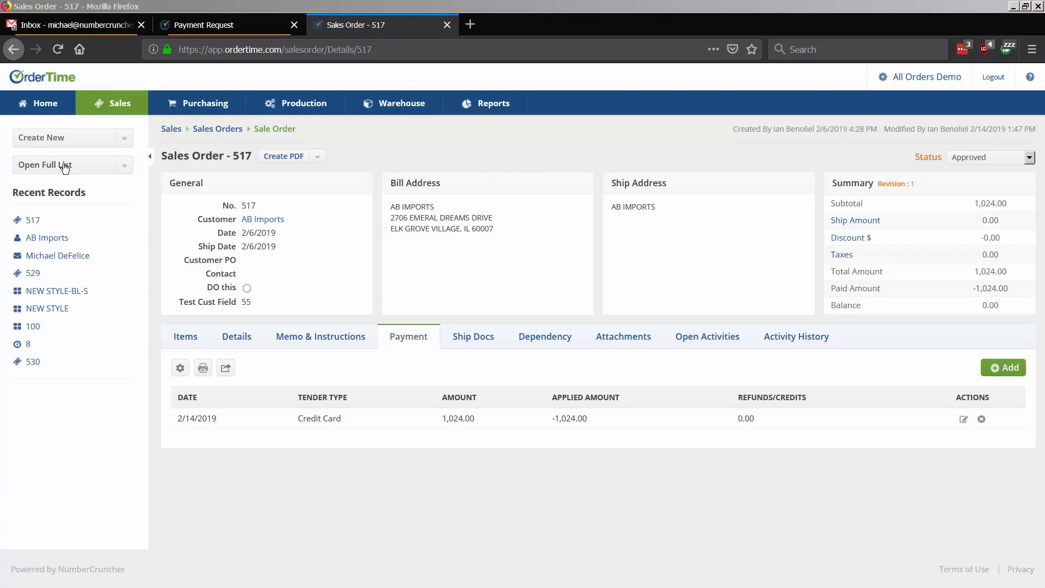
Step: Open Payment 97 for AB Imports from Full List > Payments and start editing it
click(130, 169)
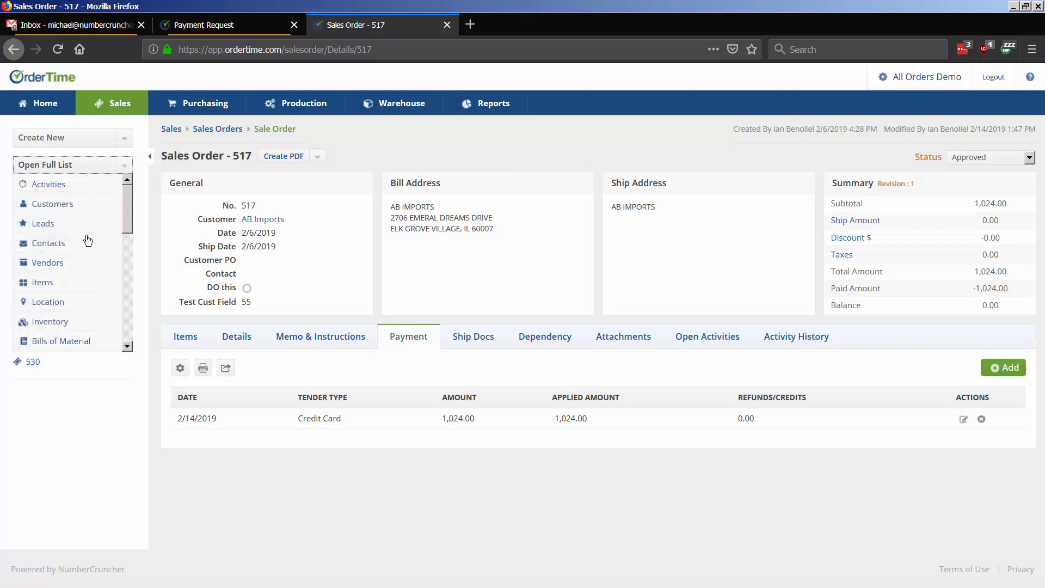
scroll(75, 252, down, 3)
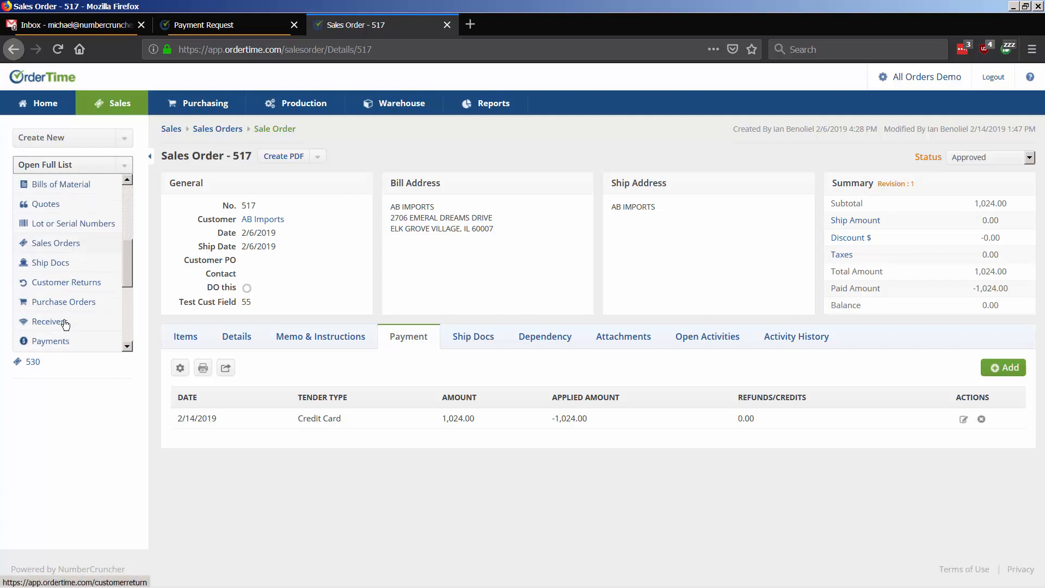
click(60, 347)
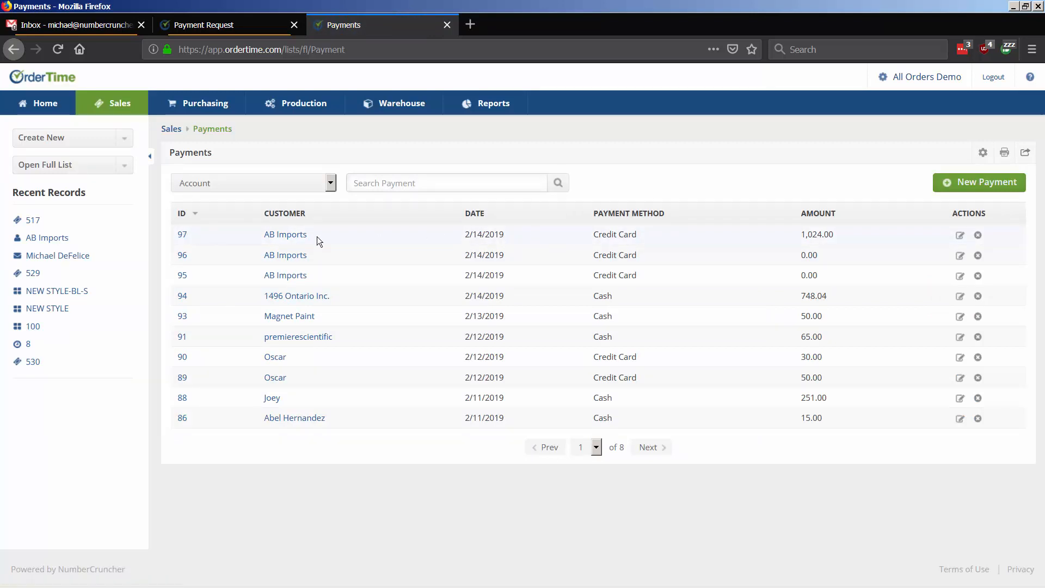
click(184, 236)
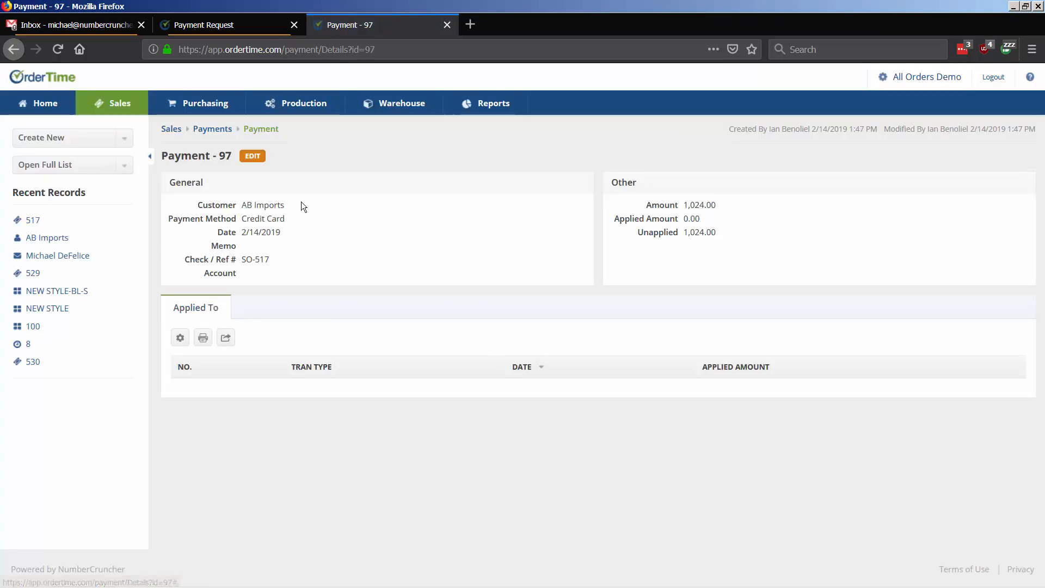
click(252, 157)
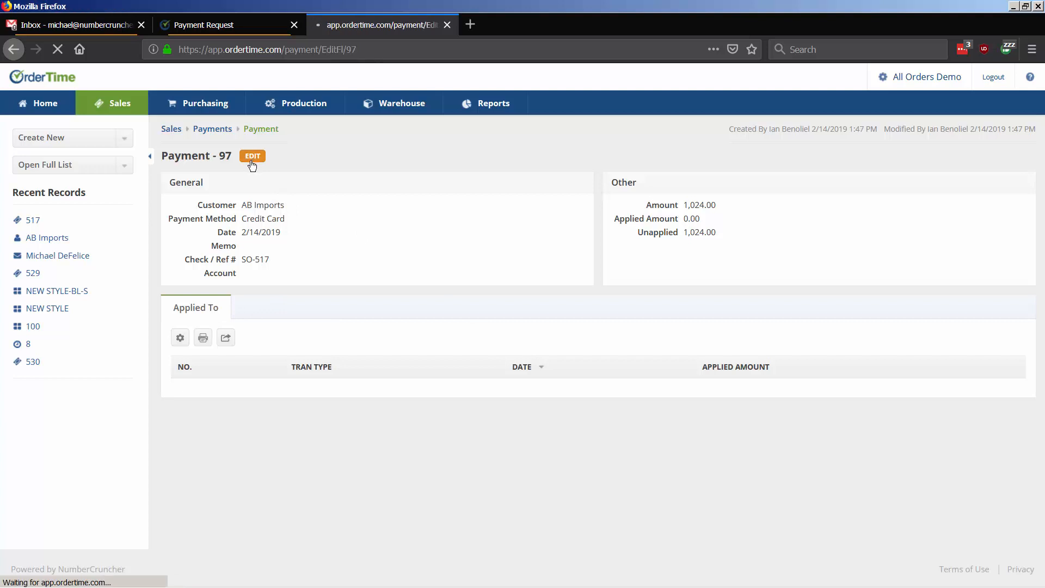